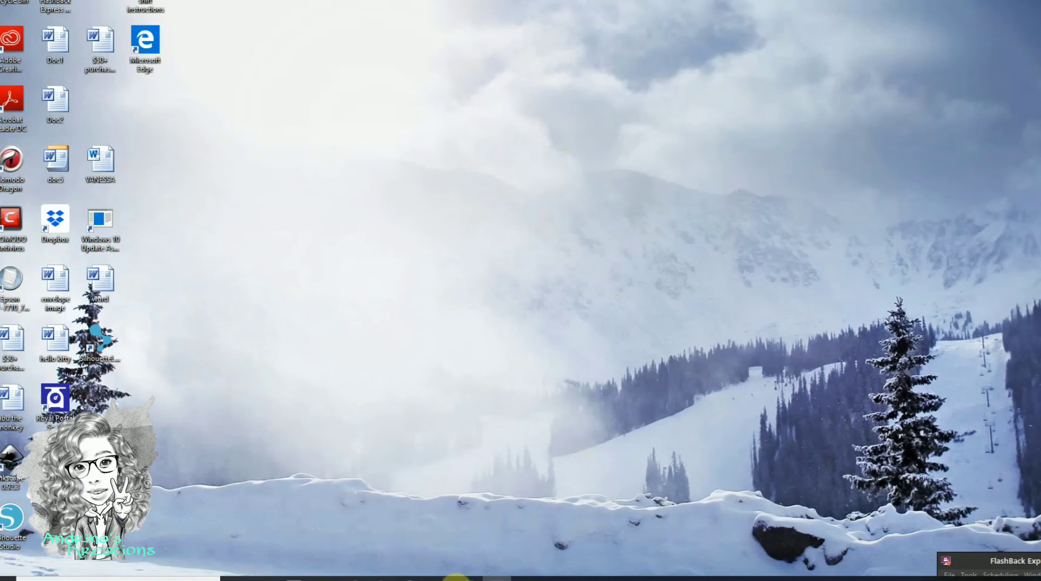
In Edge, replace the Bing Images query with 'rugrats png' and run the search.
left_click(439, 578)
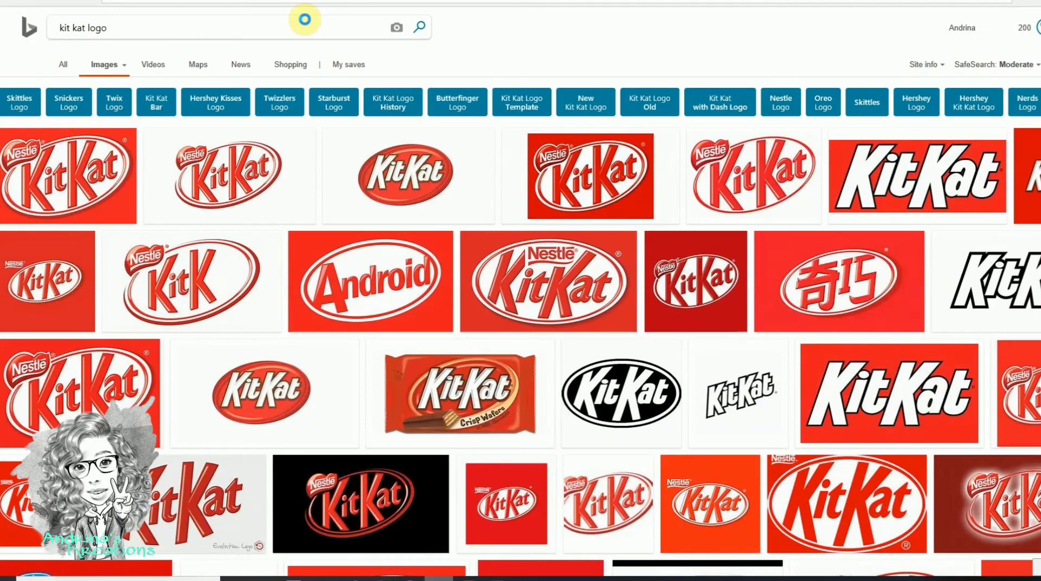
left_click(142, 30)
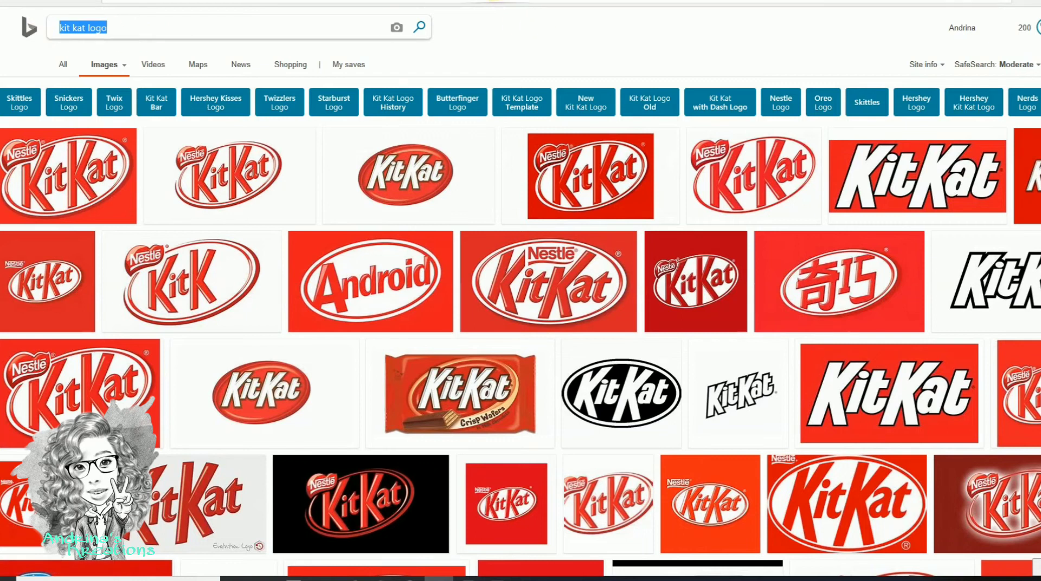
type("rugra")
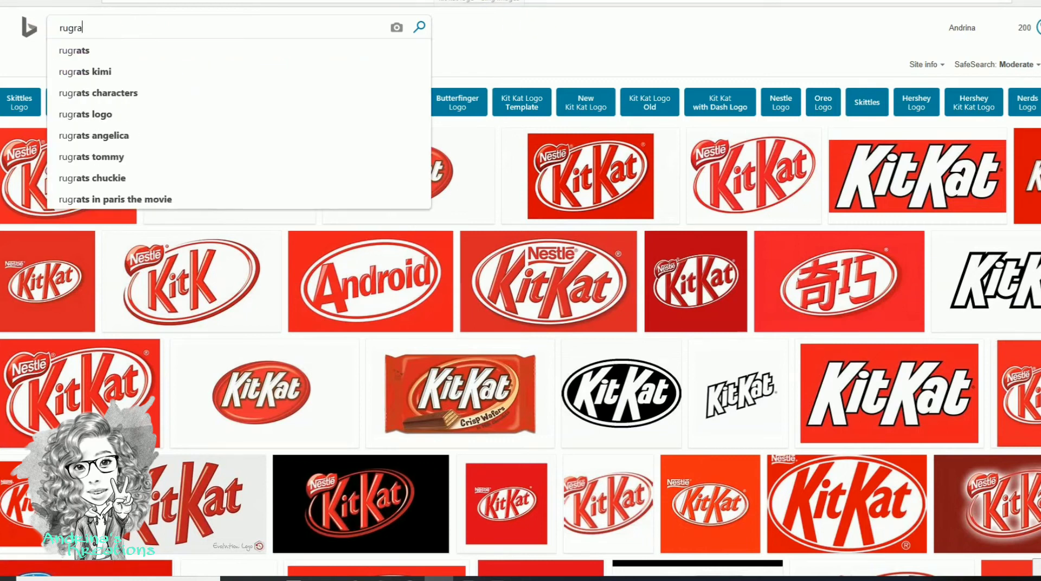
type("ts png")
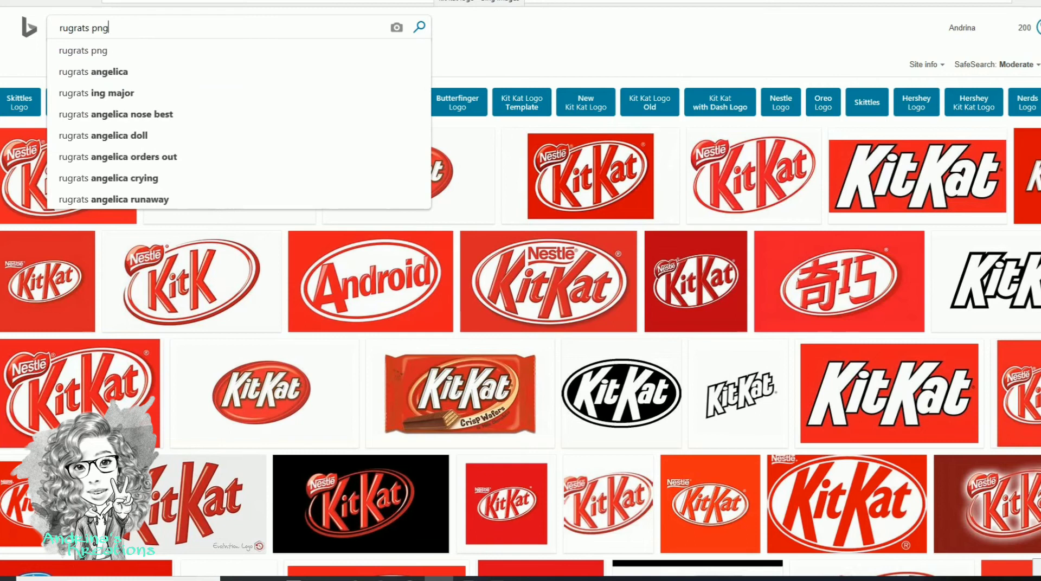
key("Return")
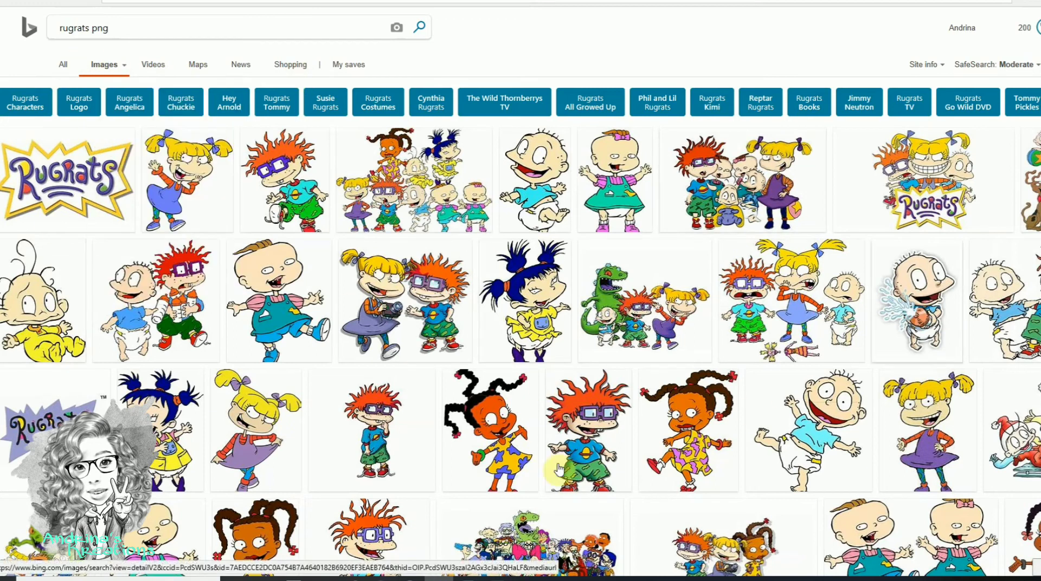
Open the Wikipedia Rugrats logo enlarged in the viewer and bring up its save options.
left_click(100, 169)
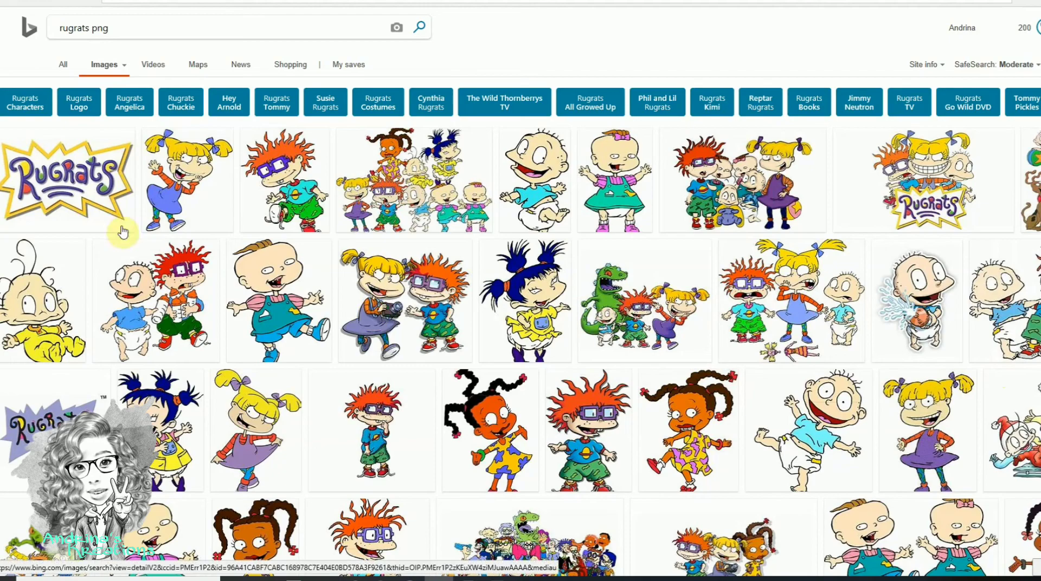
left_click(513, 351)
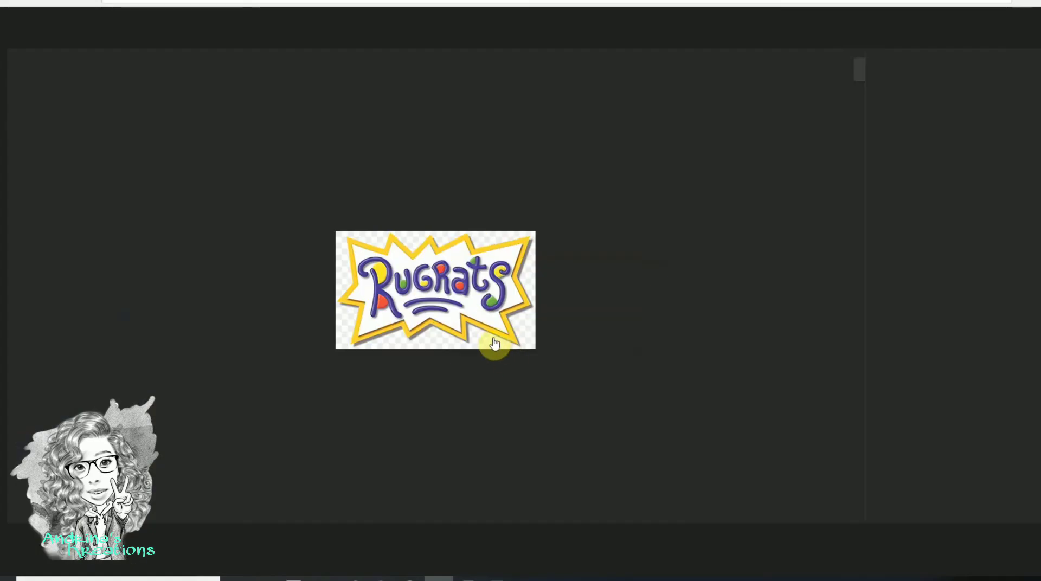
right_click(428, 289)
Save the Rugrats logo as the PNG file Rugrats_logo in the Pictures > Rugrats folder.
left_click(469, 324)
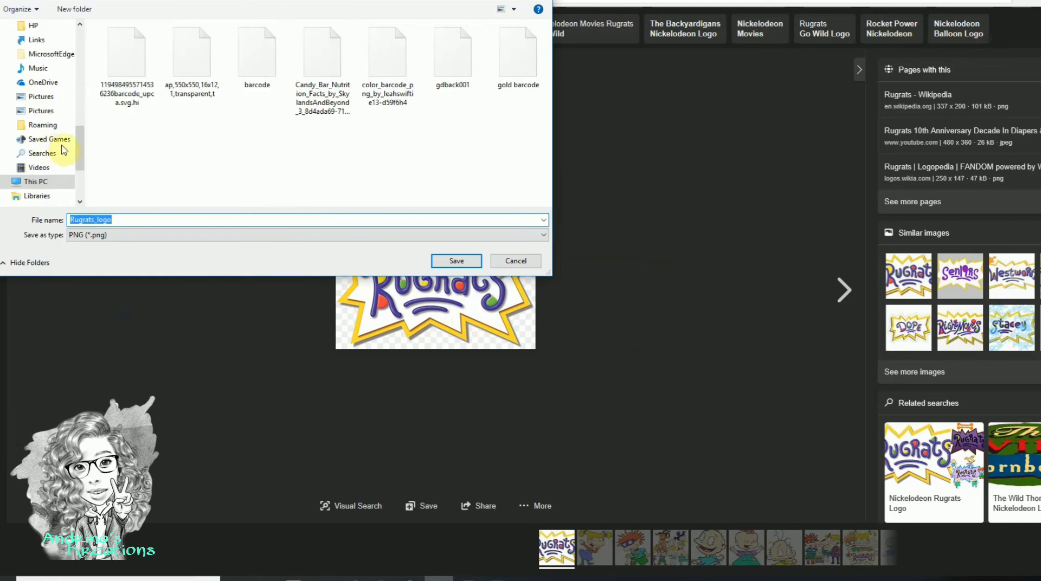
left_click(48, 97)
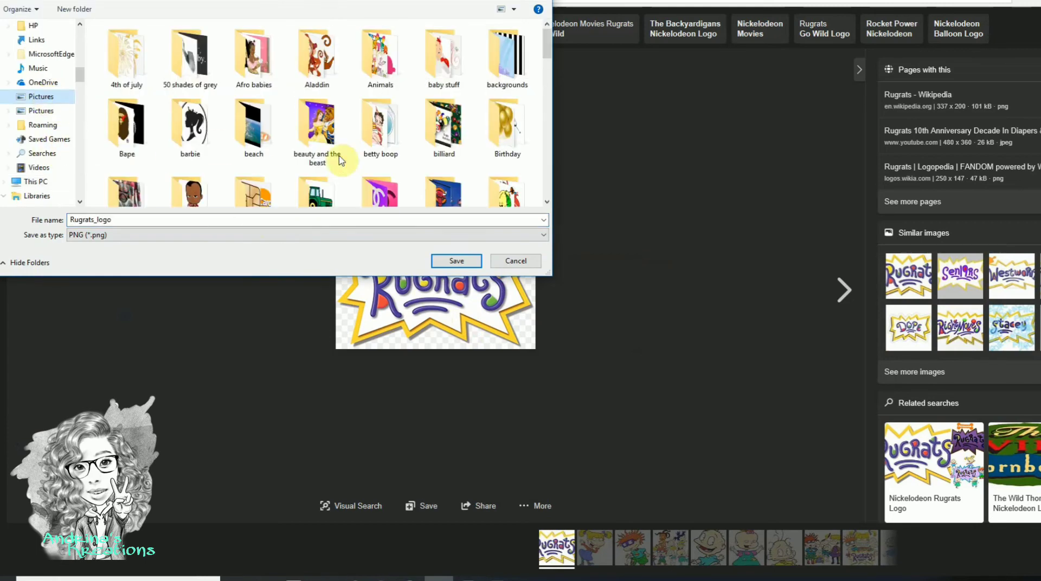
scroll(336, 165, "down", 5)
scroll(336, 165, "down", 4)
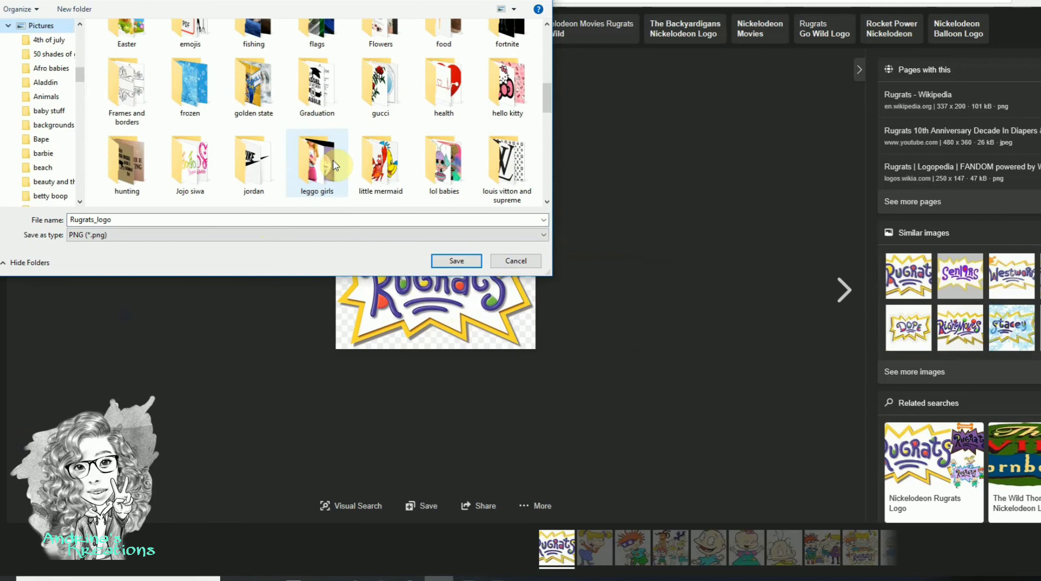
scroll(334, 166, "down", 3)
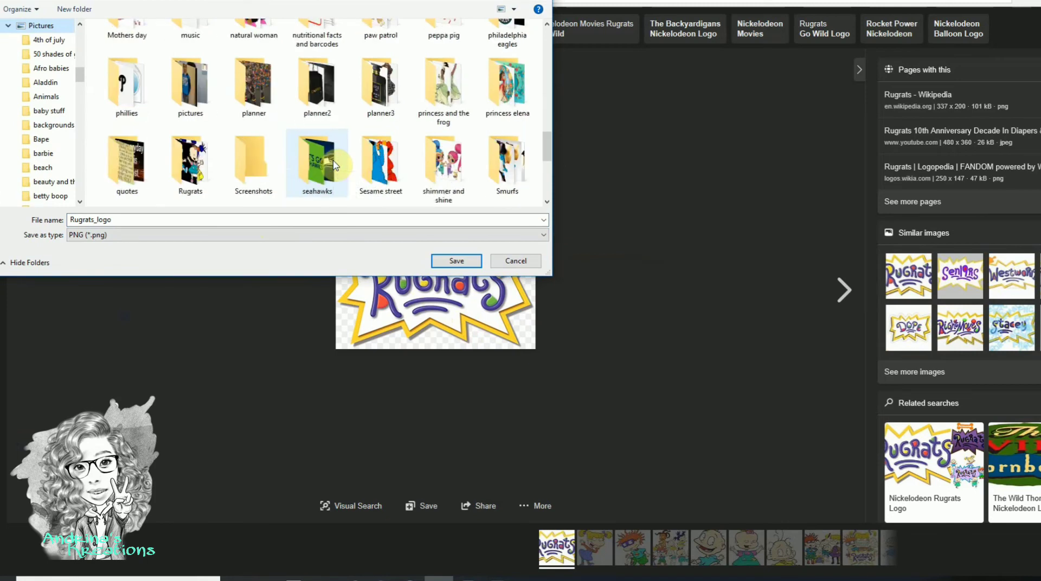
double_click(197, 162)
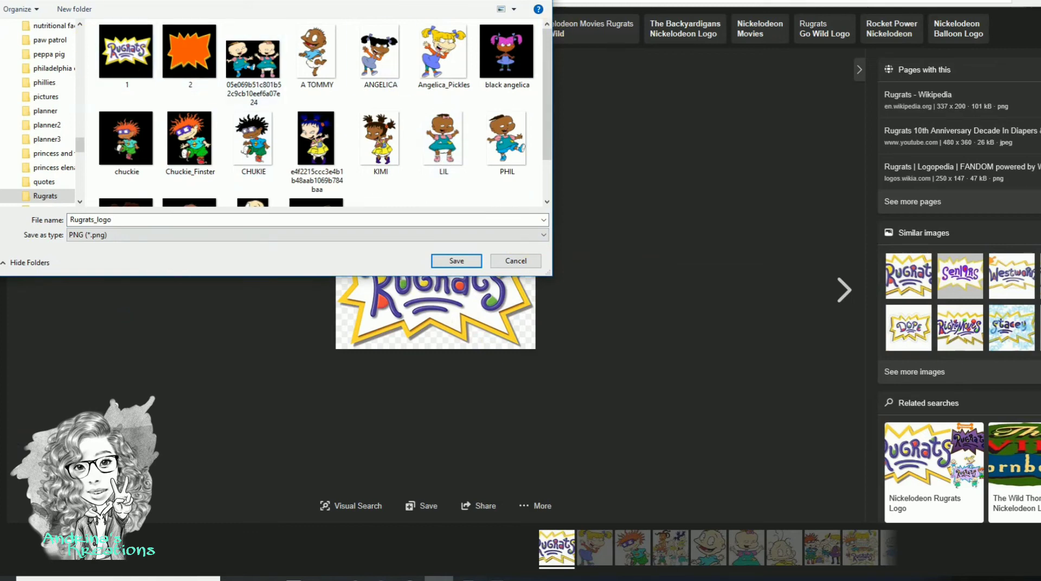
key("Return")
Insert Rugrats logo image 1 from the Rugrats folder onto the Word page, then return to Edge.
mouse_move(438, 578)
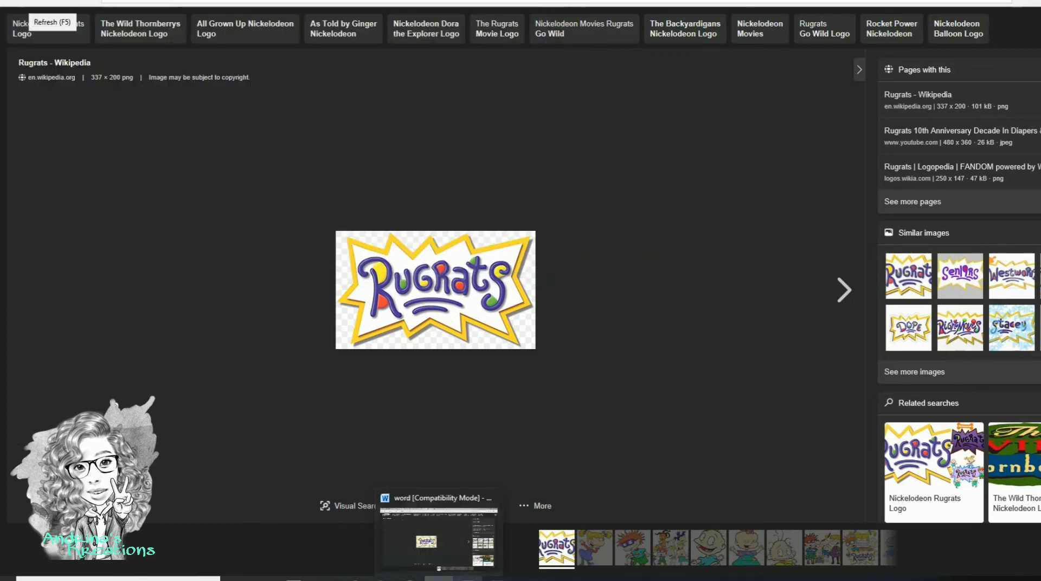
left_click(468, 576)
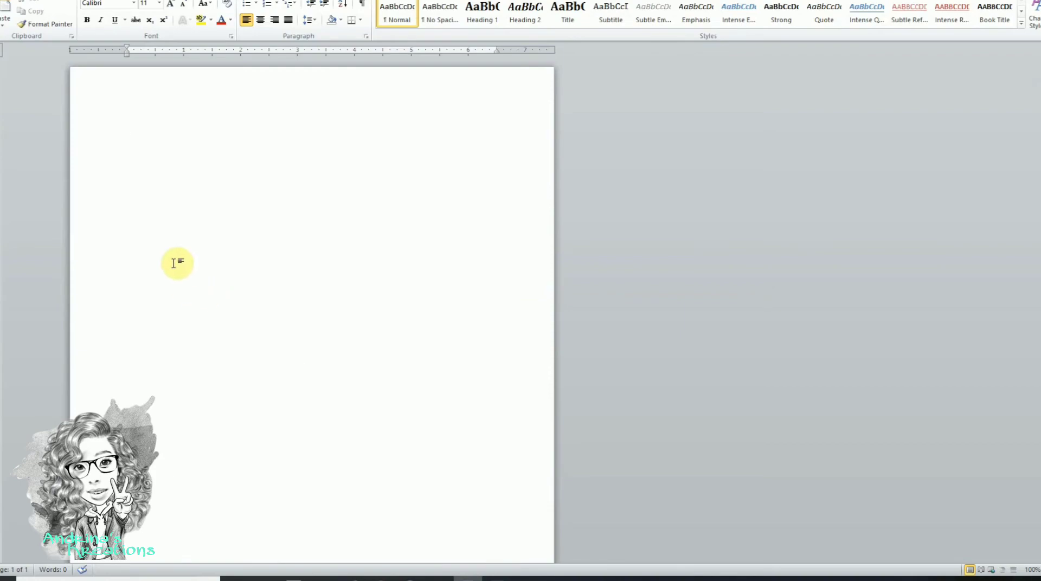
left_click(71, 1)
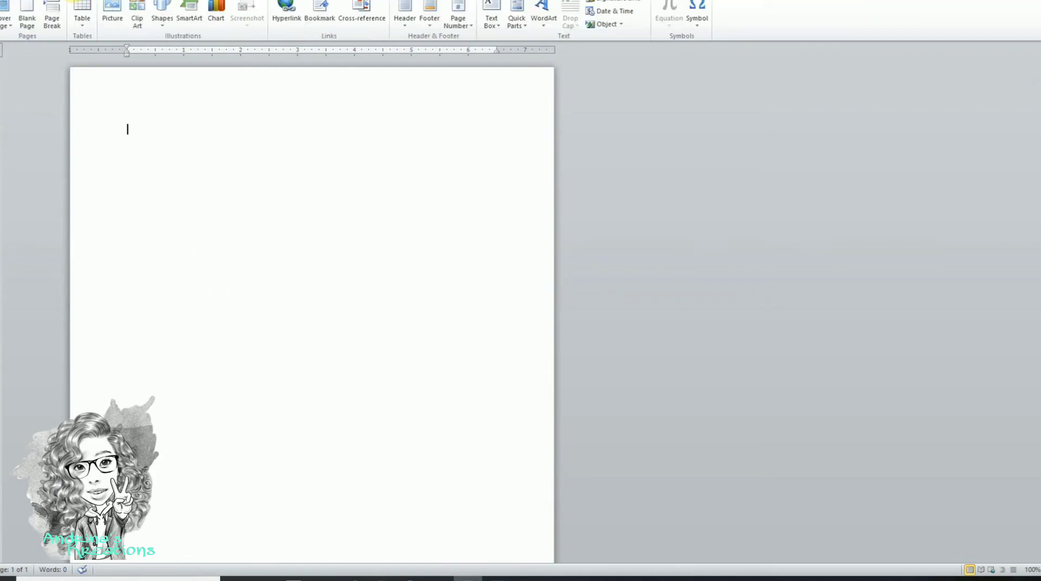
left_click(120, 21)
left_click(139, 61)
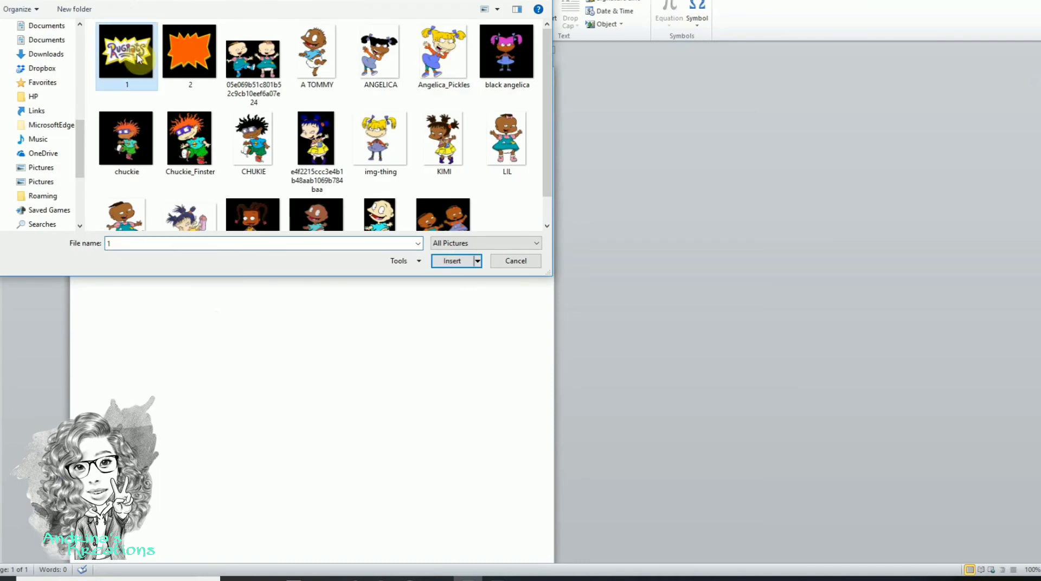
left_click(453, 260)
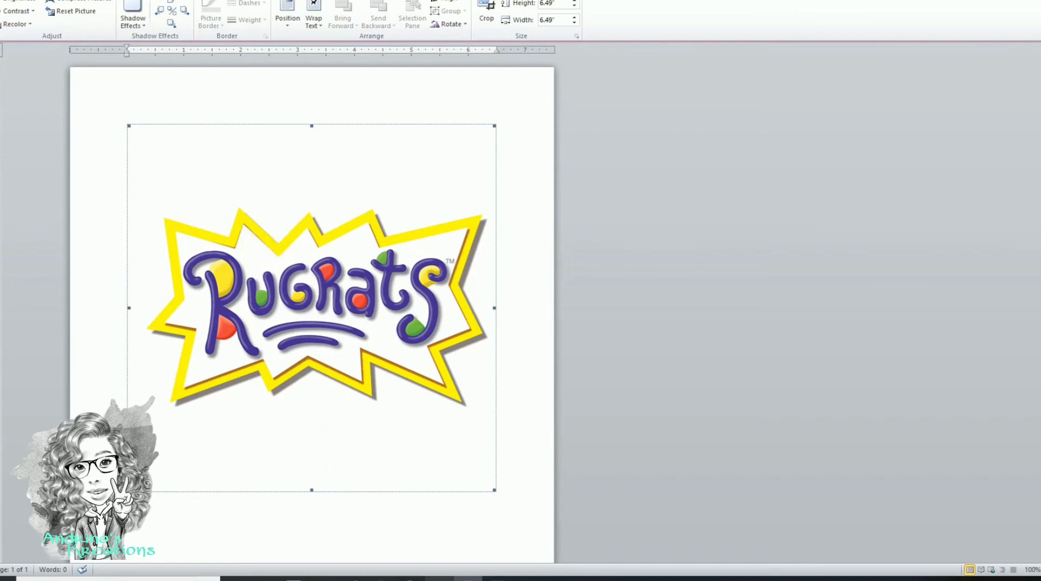
left_click(454, 578)
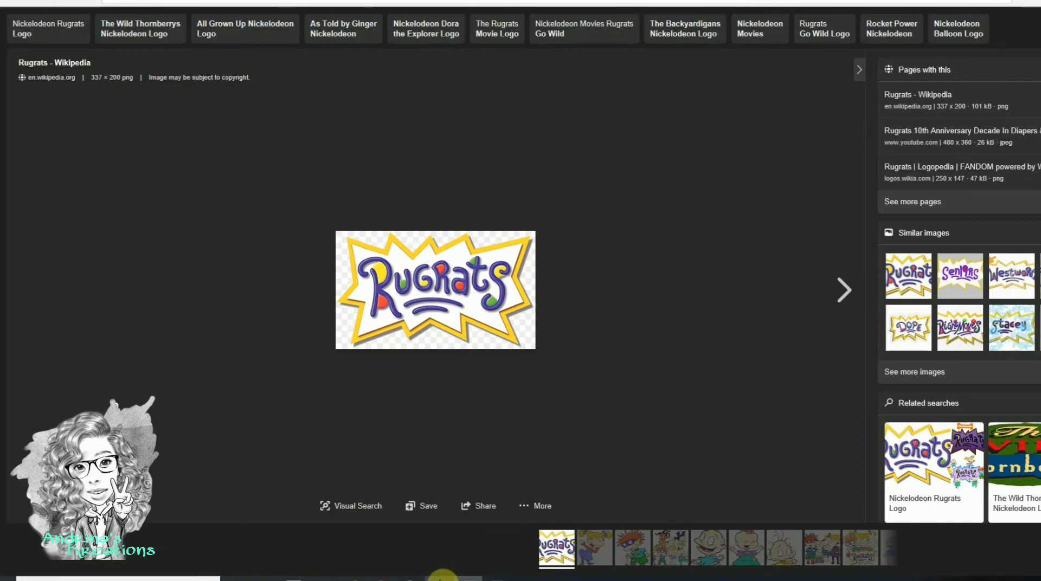
Close the logo viewer and search Bing Images for 'paint splatter background hd'.
left_click(8, 2)
left_click_drag(154, 27, 24, 26)
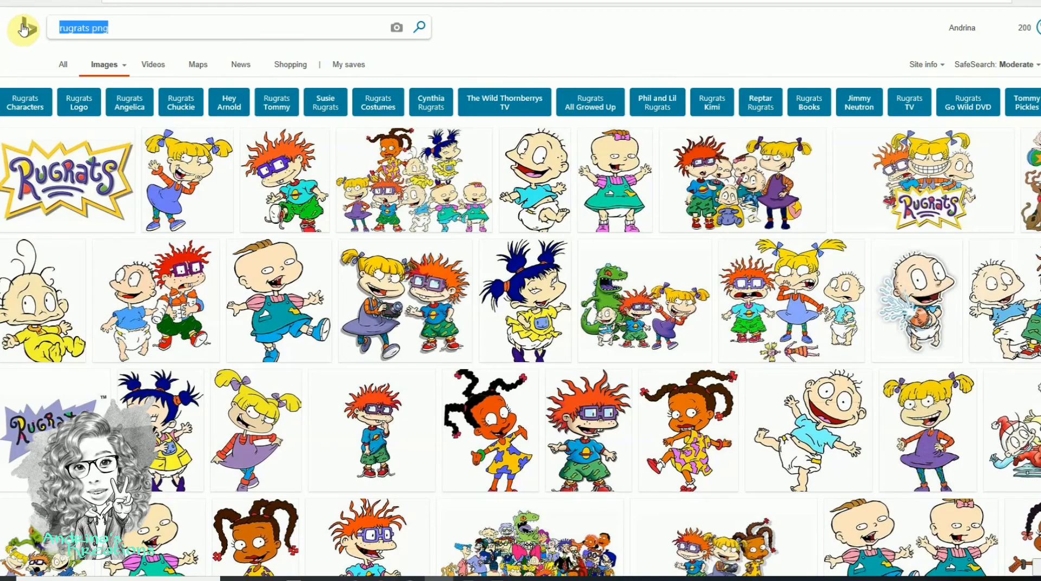
type("pain")
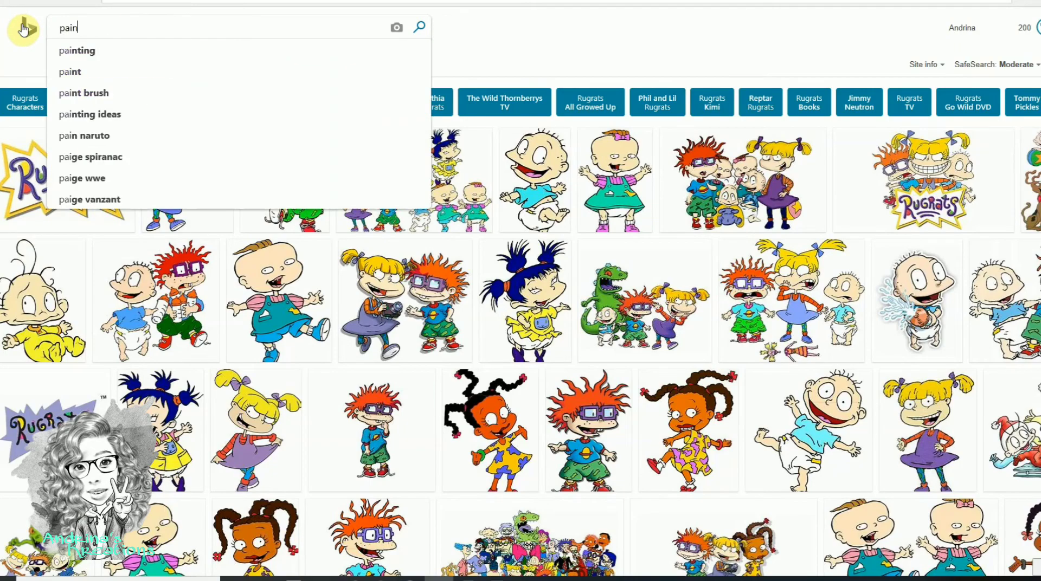
type("t splatt")
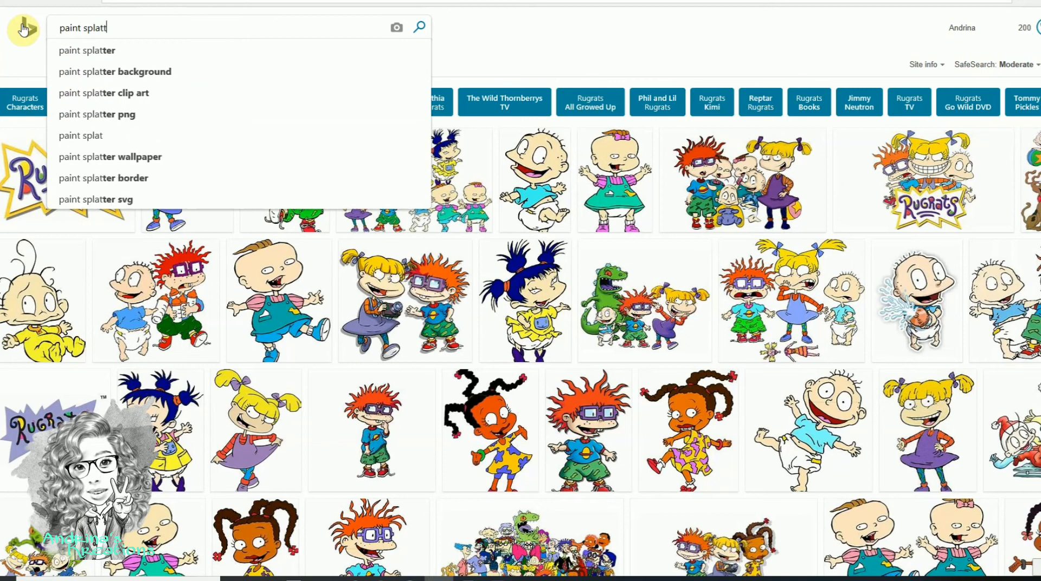
type("er bac")
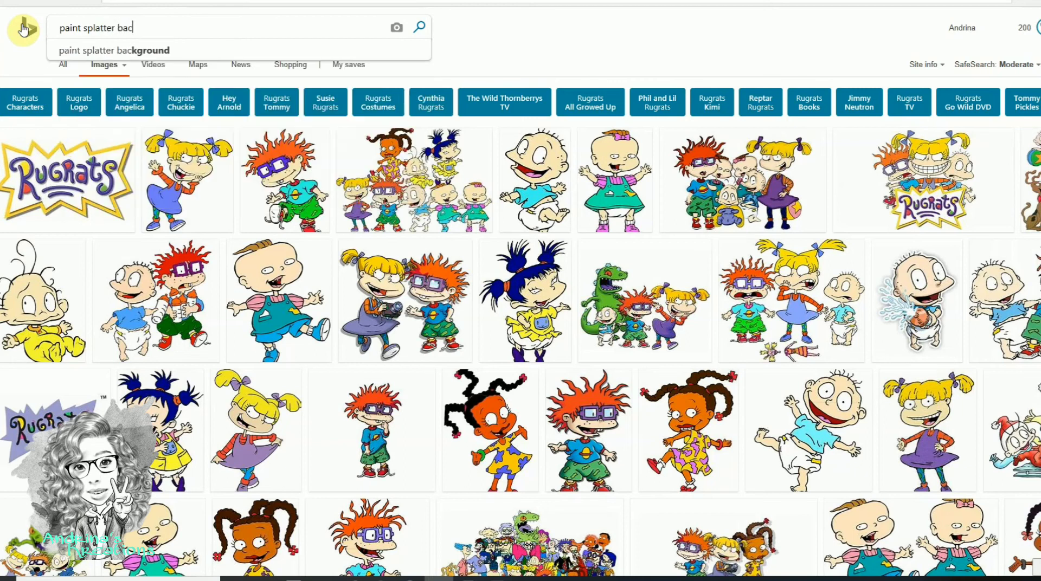
type("kground")
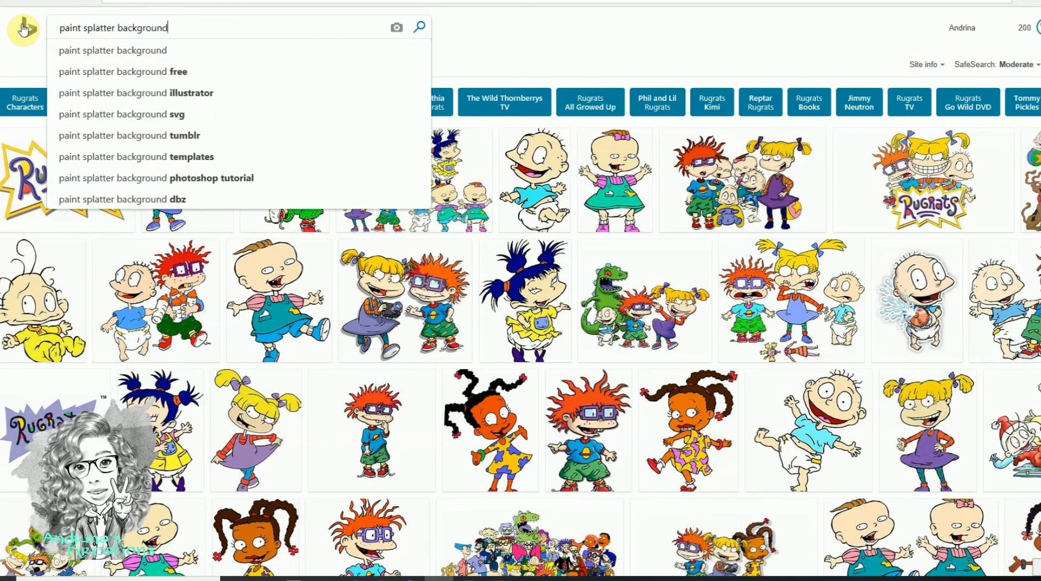
type(" hd")
key("Return")
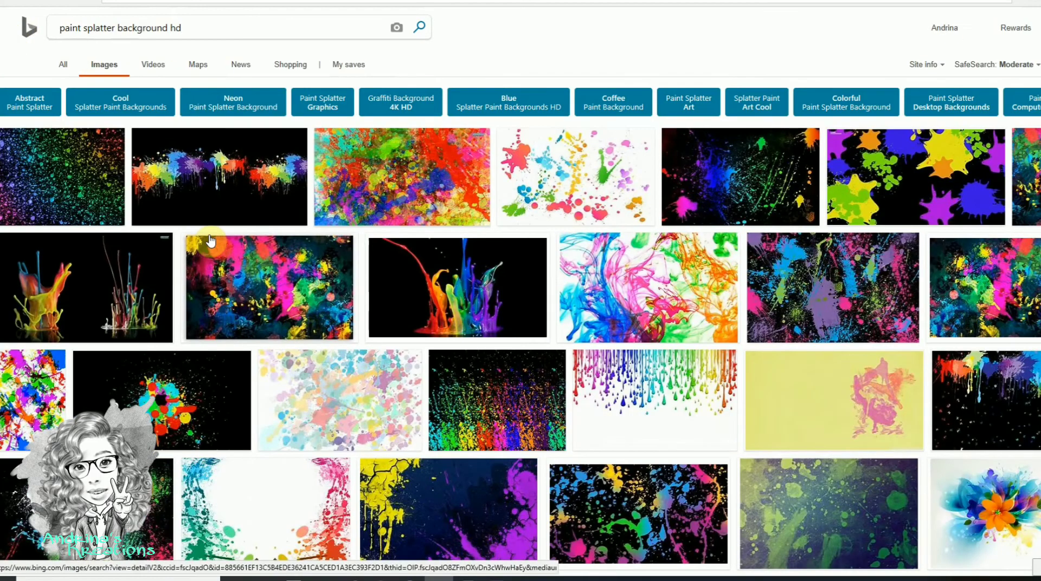
View the white paint-splatter background picture full size, then close it.
scroll(513, 344, "down", 1)
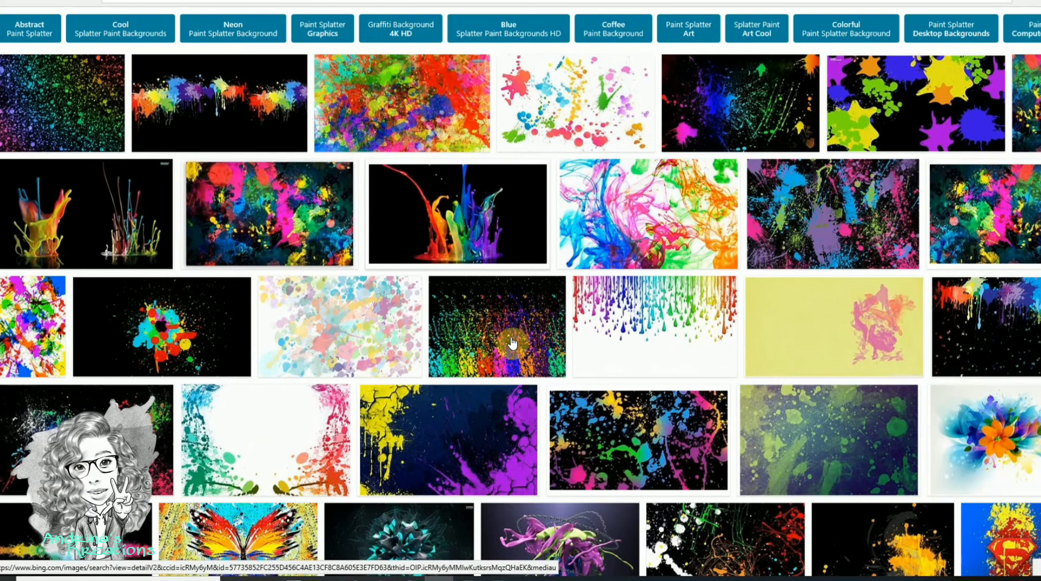
scroll(513, 343, "down", 10)
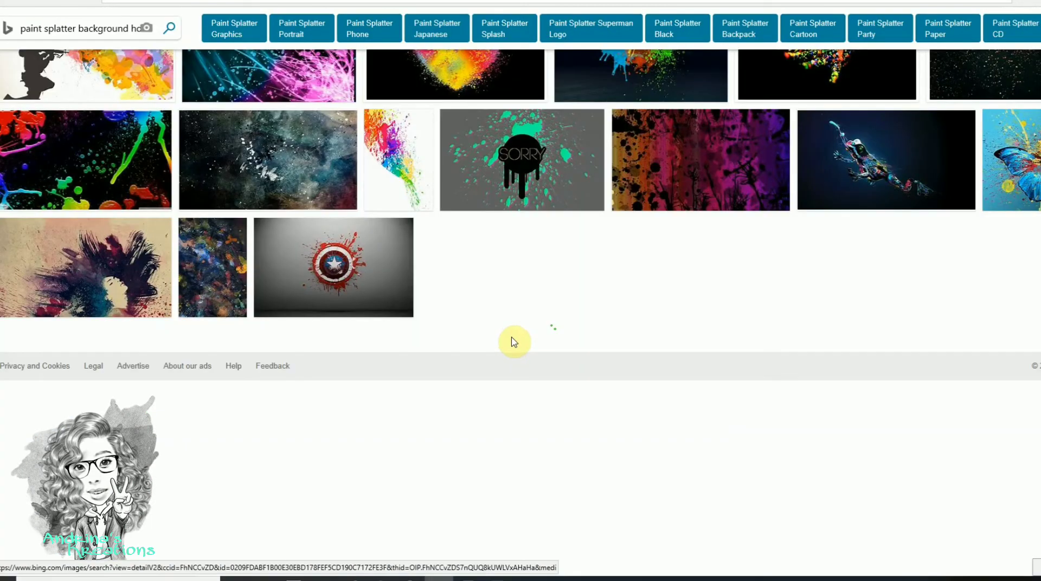
scroll(514, 341, "up", 6)
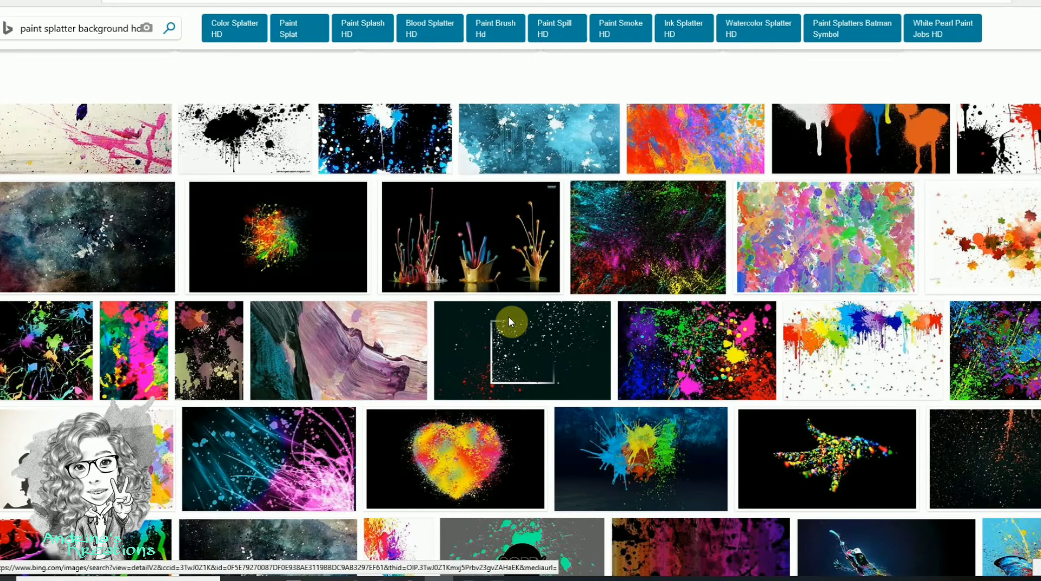
scroll(510, 322, "up", 5)
left_click(567, 195)
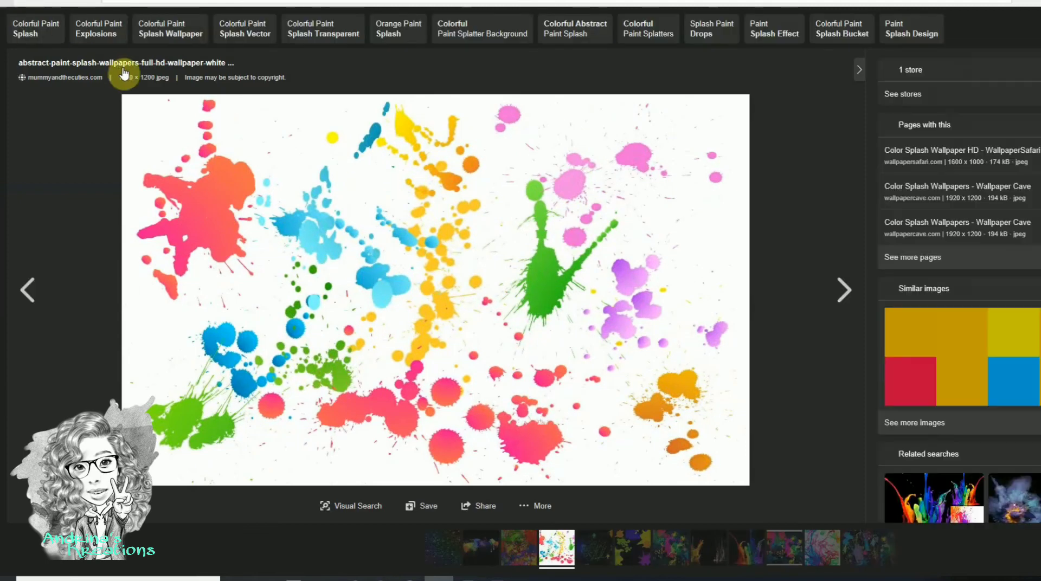
left_click(3, 4)
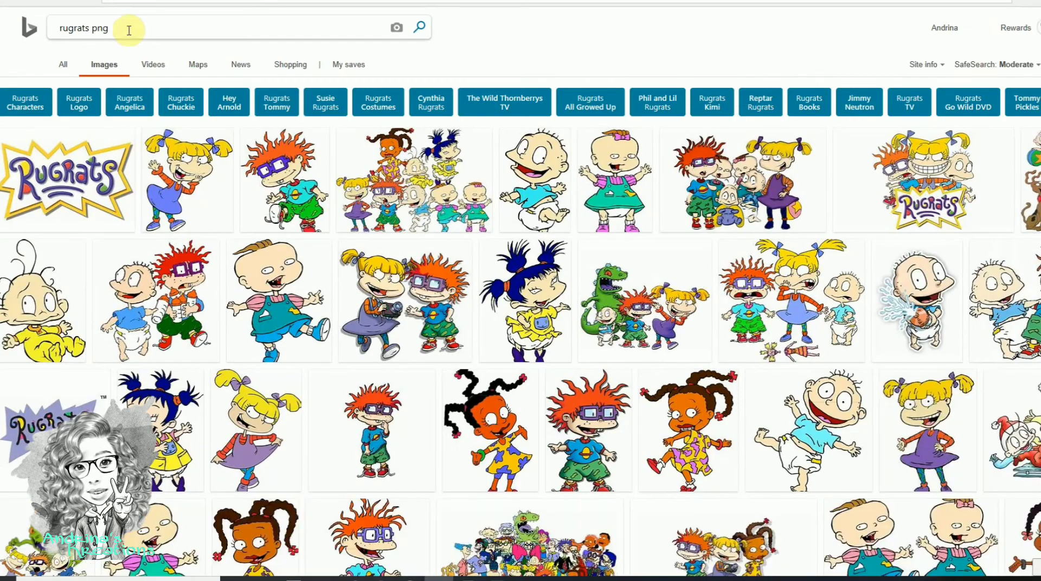
Replace the query with 'doritos logo png', search, and browse the Doritos logo results.
left_click_drag(53, 28, 113, 29)
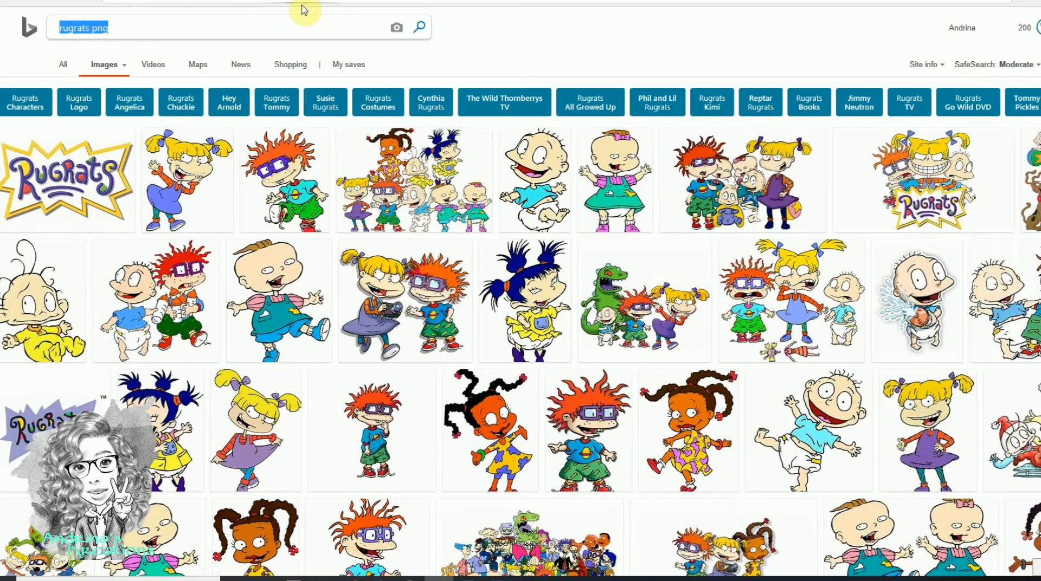
type("dorit")
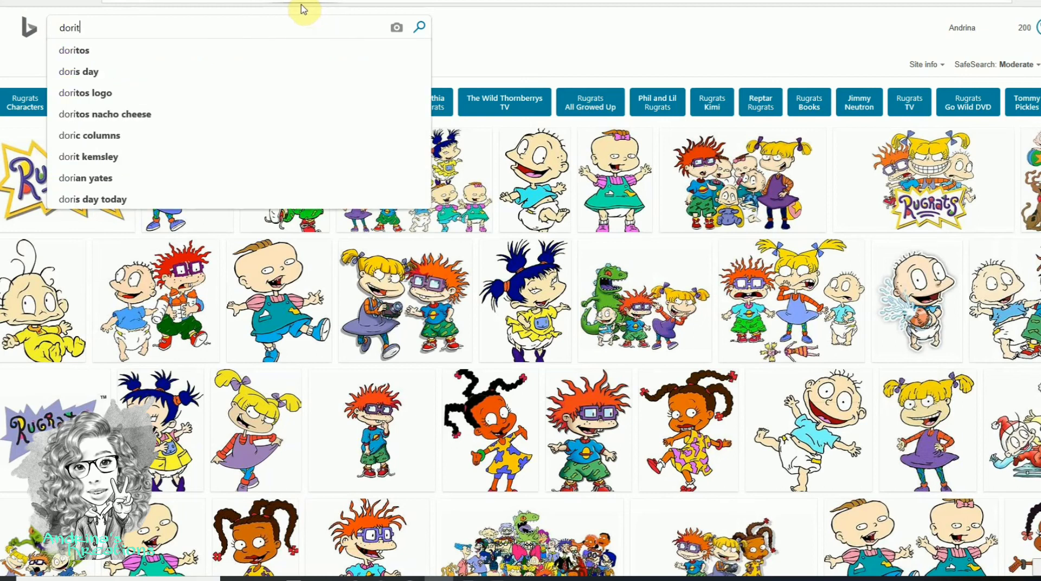
type("os lo")
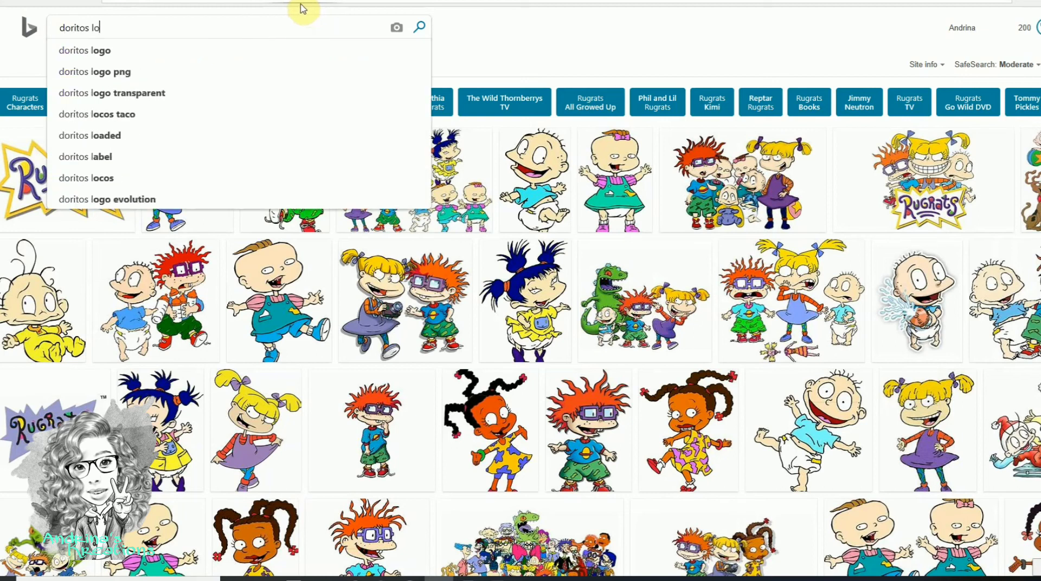
type("go p")
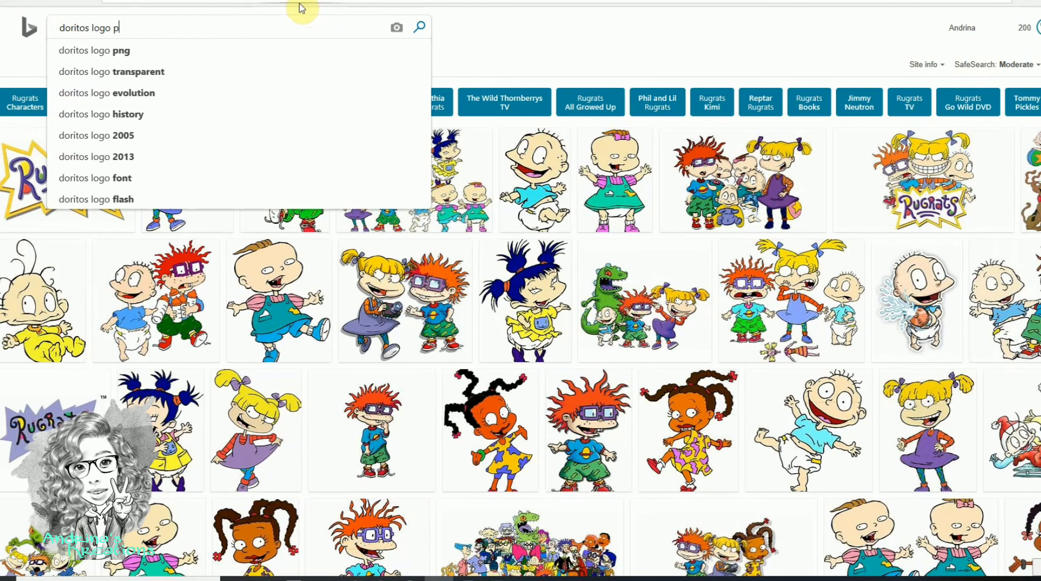
type("ng")
key("Return")
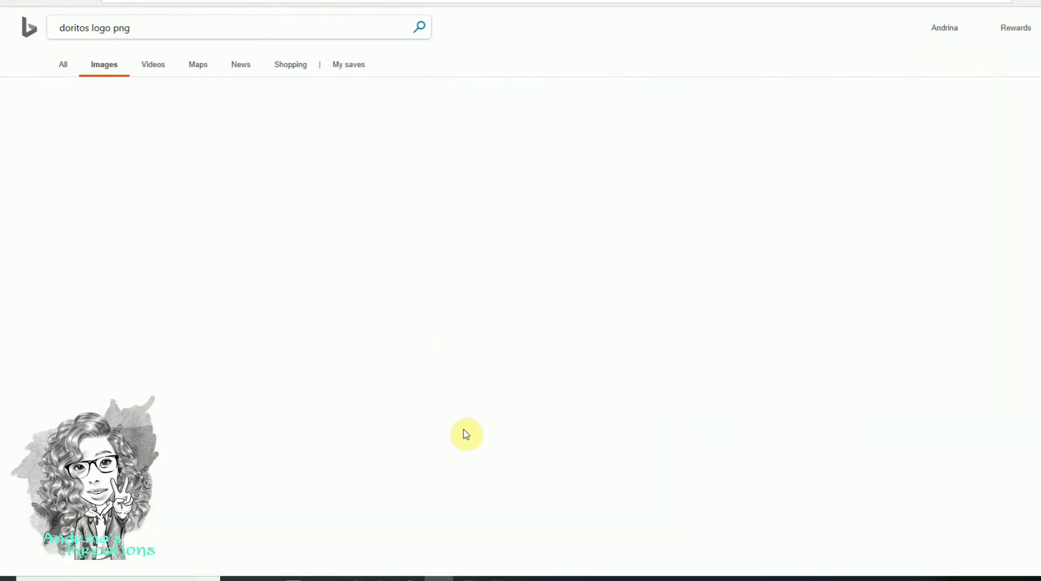
scroll(627, 375, "down", 2)
scroll(627, 375, "down", 10)
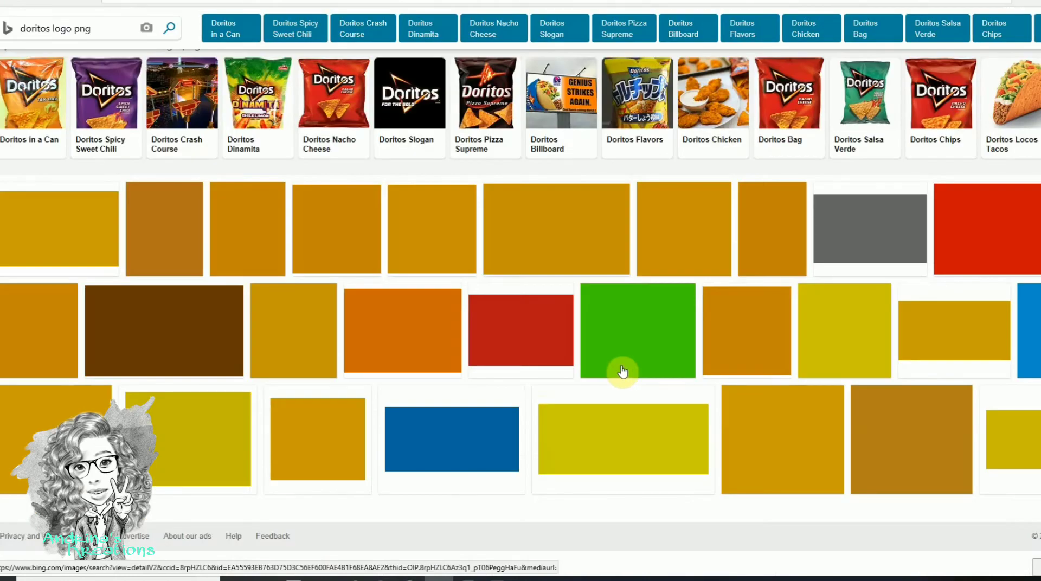
scroll(622, 372, "up", 10)
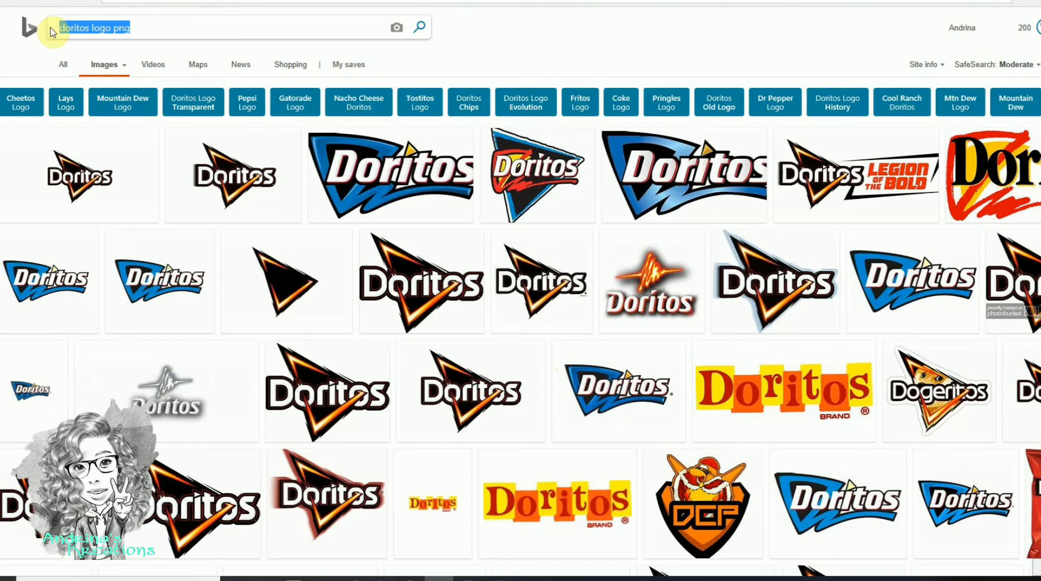
Search 'easter bunny png' and preview the grey bunny with a yellow bow.
type("easter ")
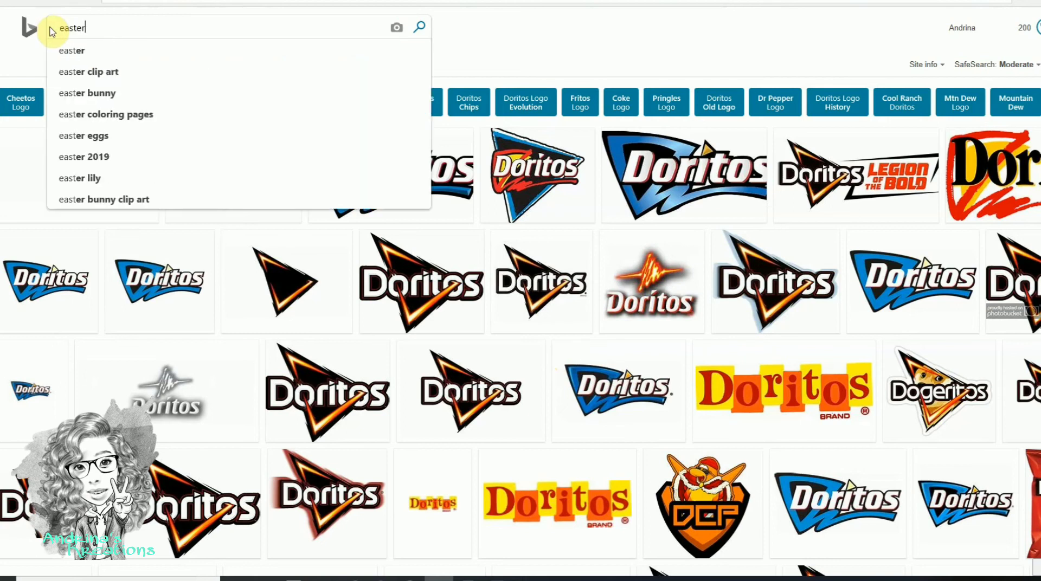
type("bunny png")
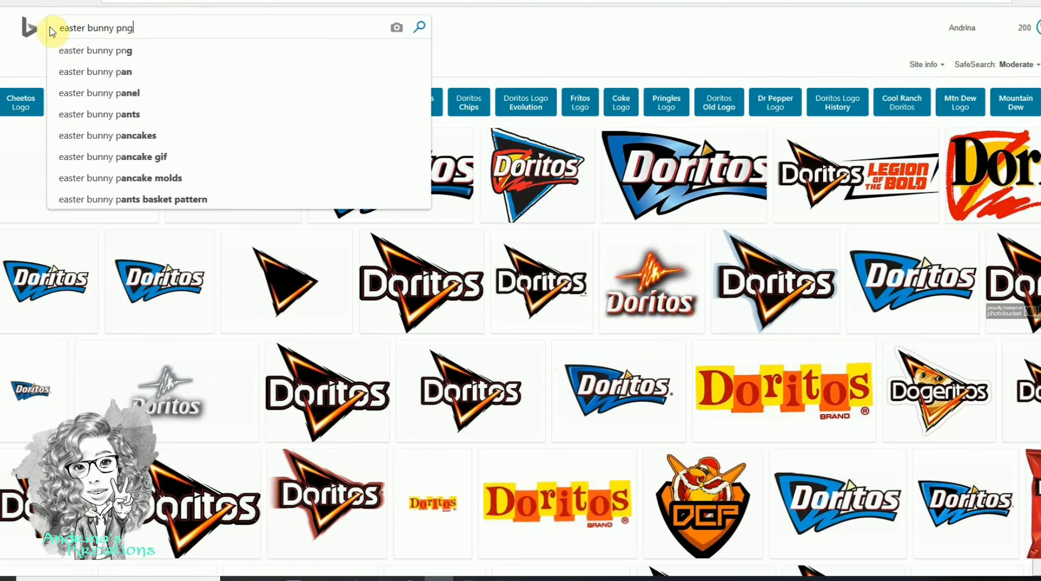
key("Return")
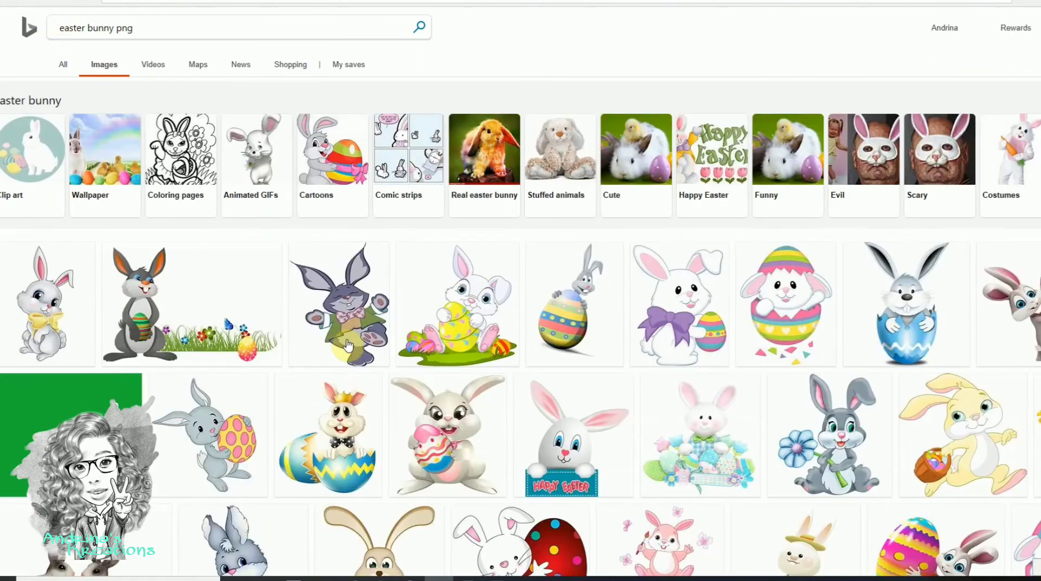
left_click(33, 293)
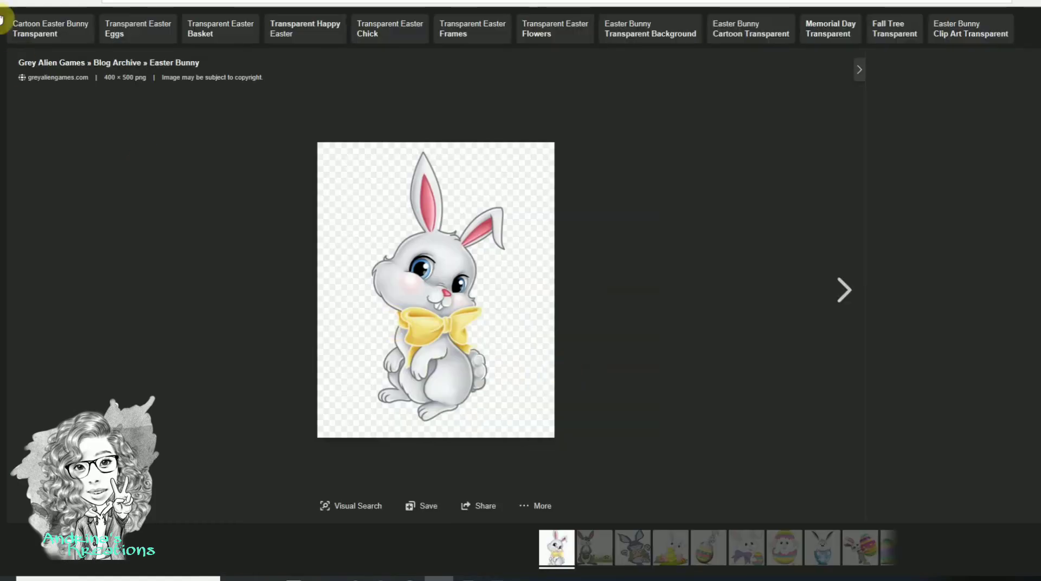
left_click(83, 76)
Scroll through the Easter bunny results, return to the top, and select the query.
scroll(399, 480, "down", 3)
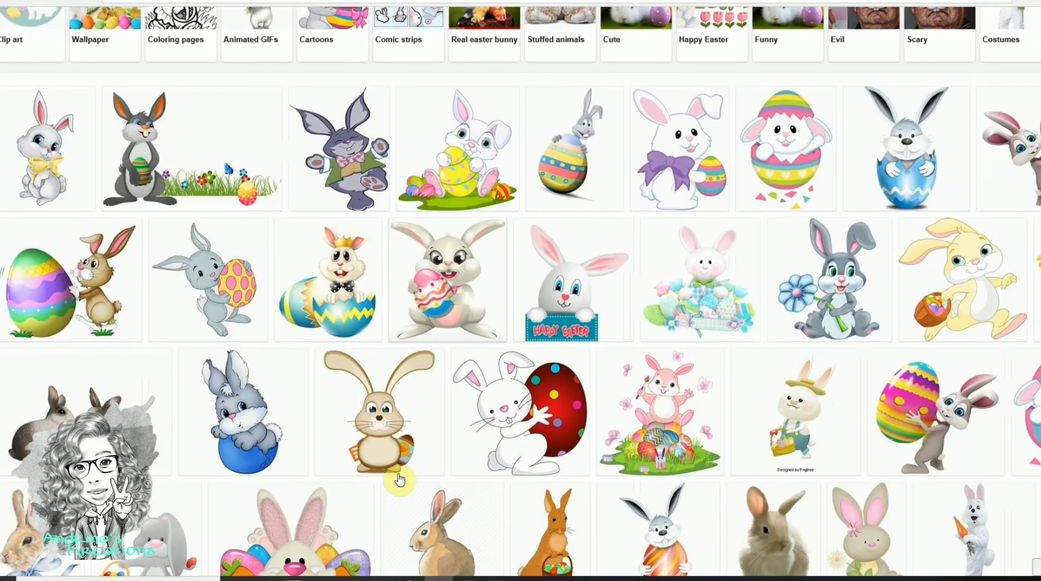
scroll(399, 480, "down", 10)
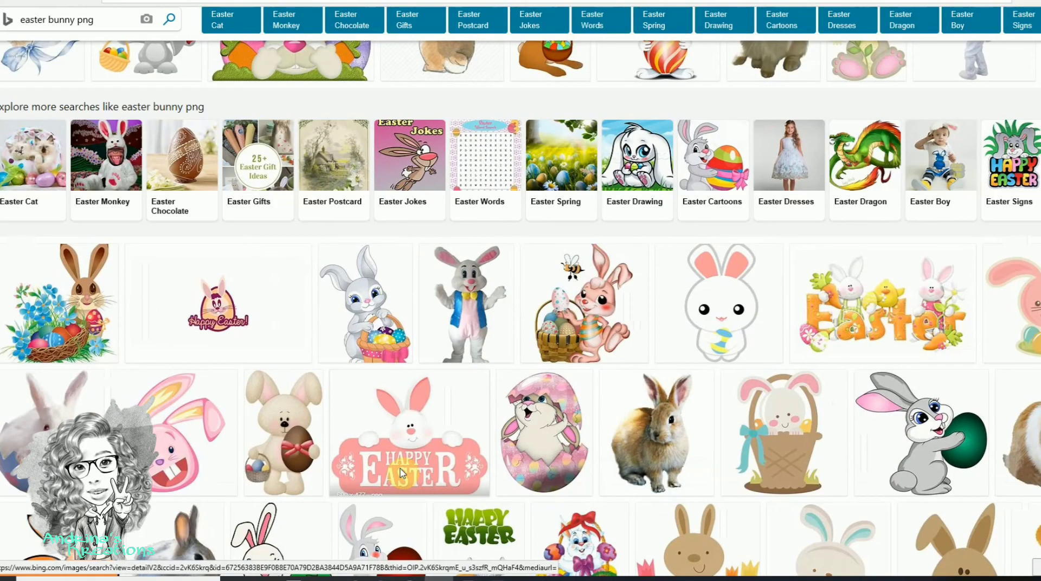
scroll(402, 474, "down", 2)
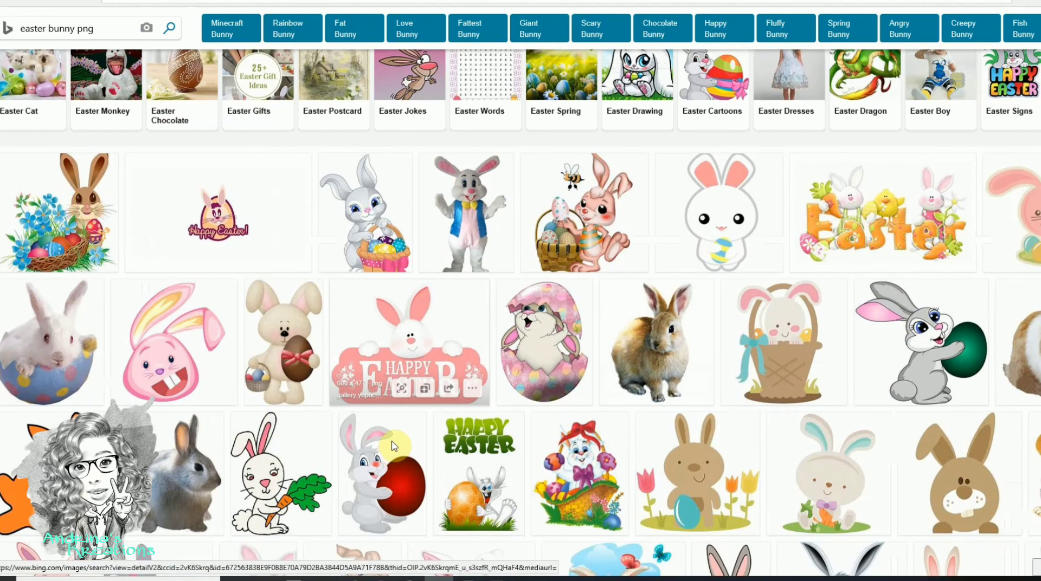
key("Home")
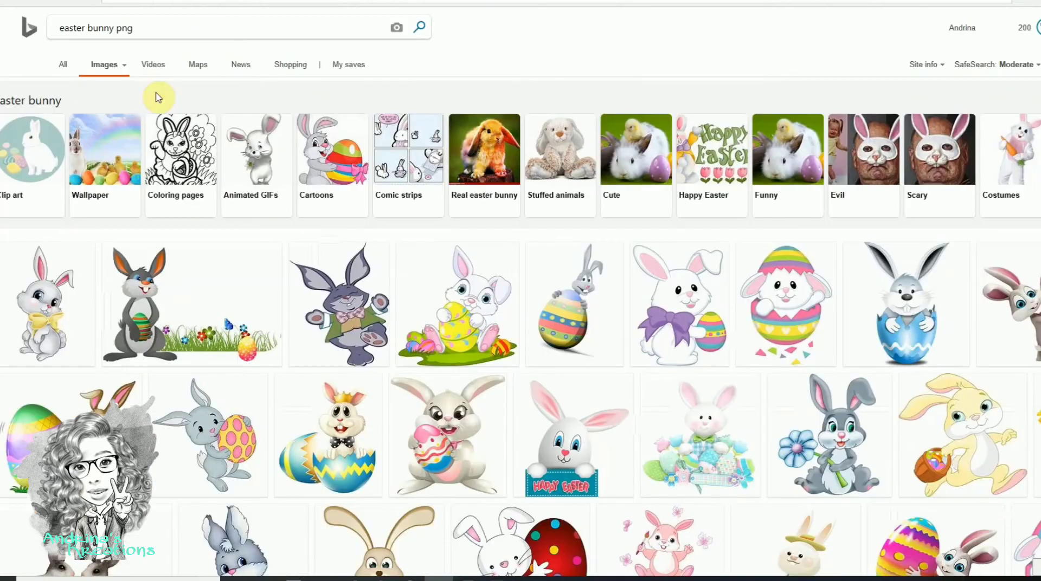
left_click_drag(70, 27, 42, 28)
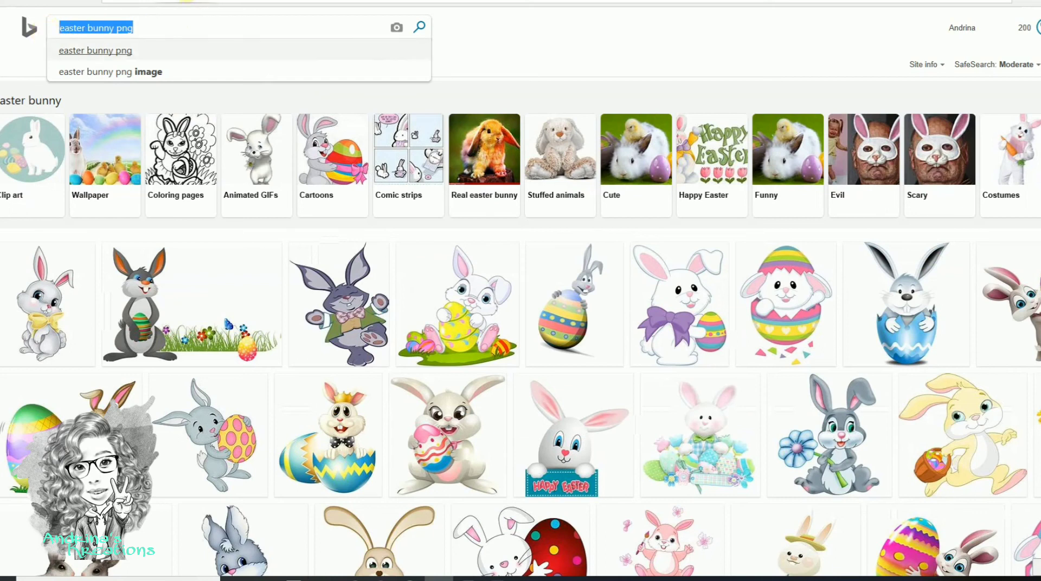
Search 'flowers png', open a flower bouquet image, and select the query again.
type("flower")
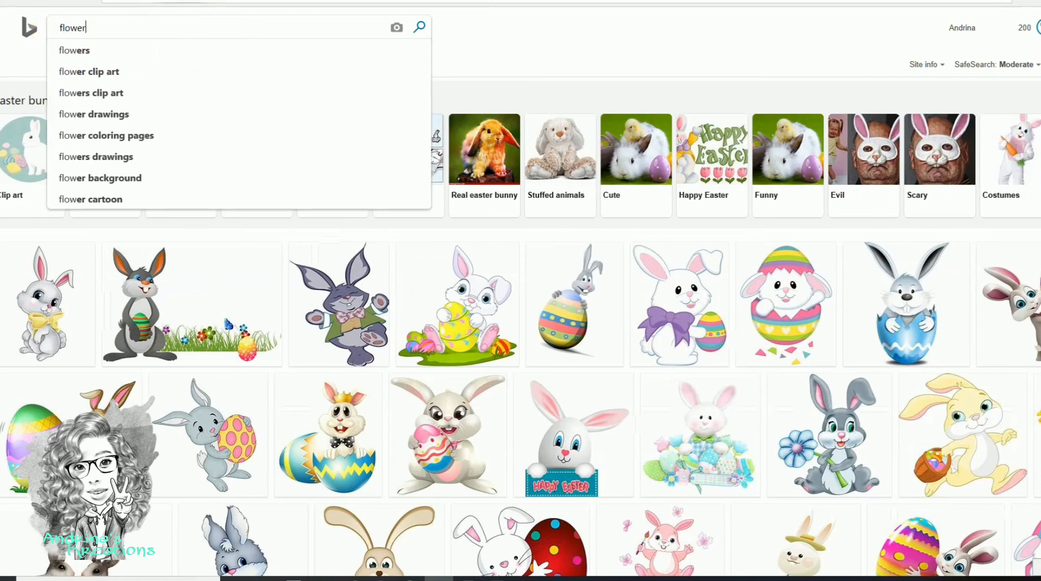
type("s png")
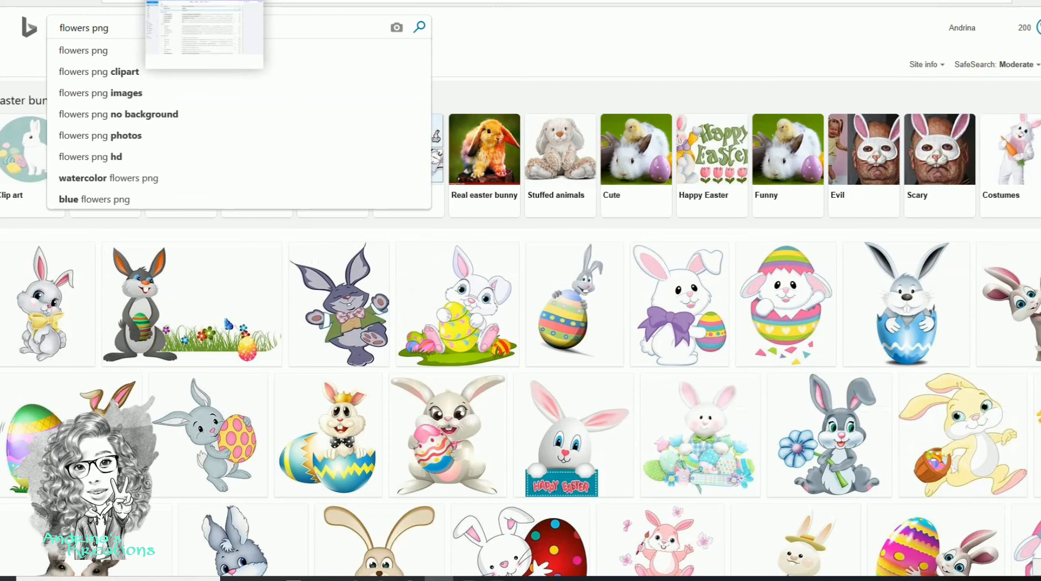
key("Return")
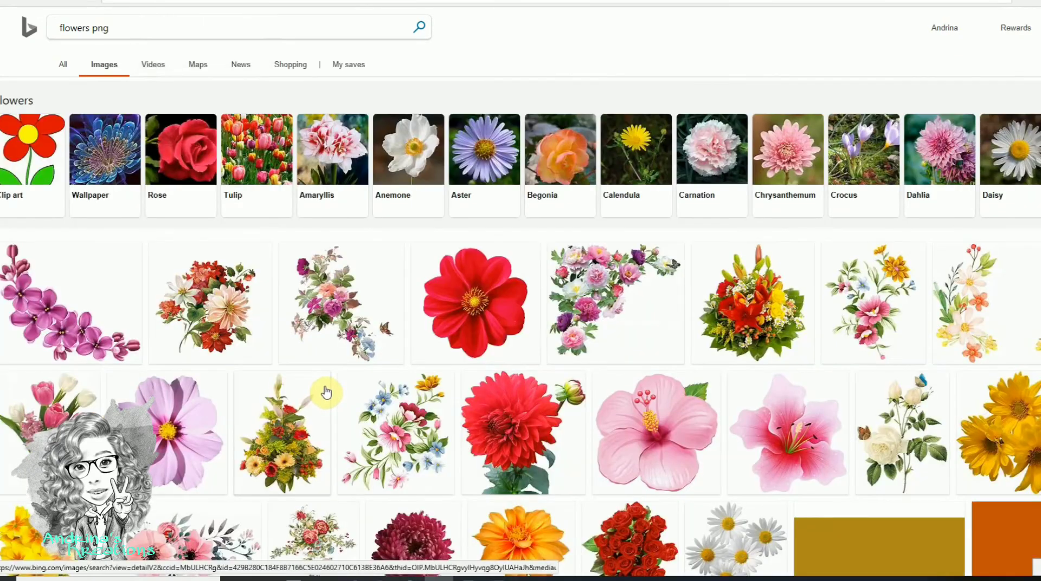
scroll(296, 388, "down", 1)
left_click(297, 388)
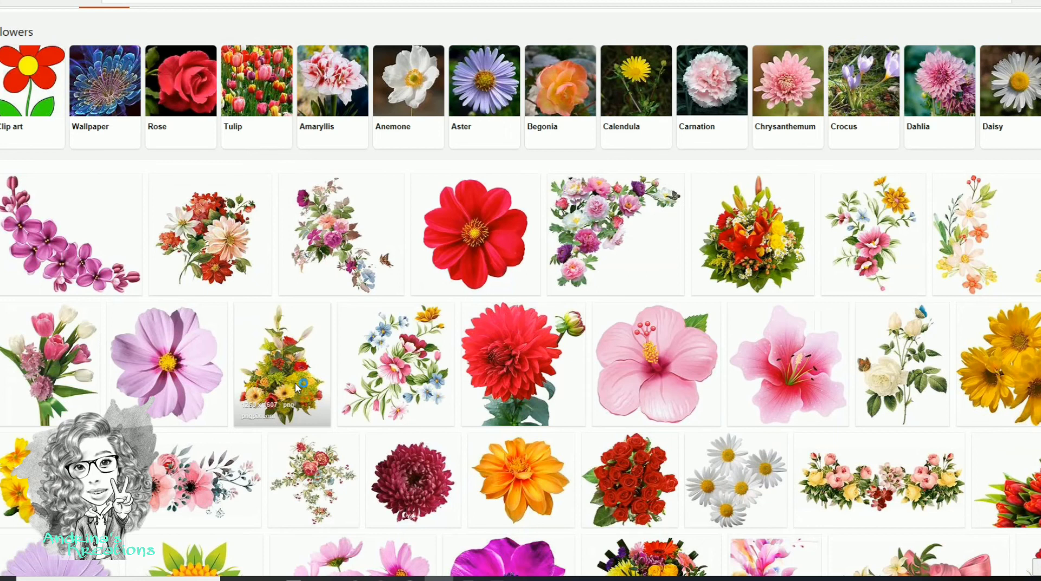
scroll(296, 388, "up", 1)
left_click(267, 33)
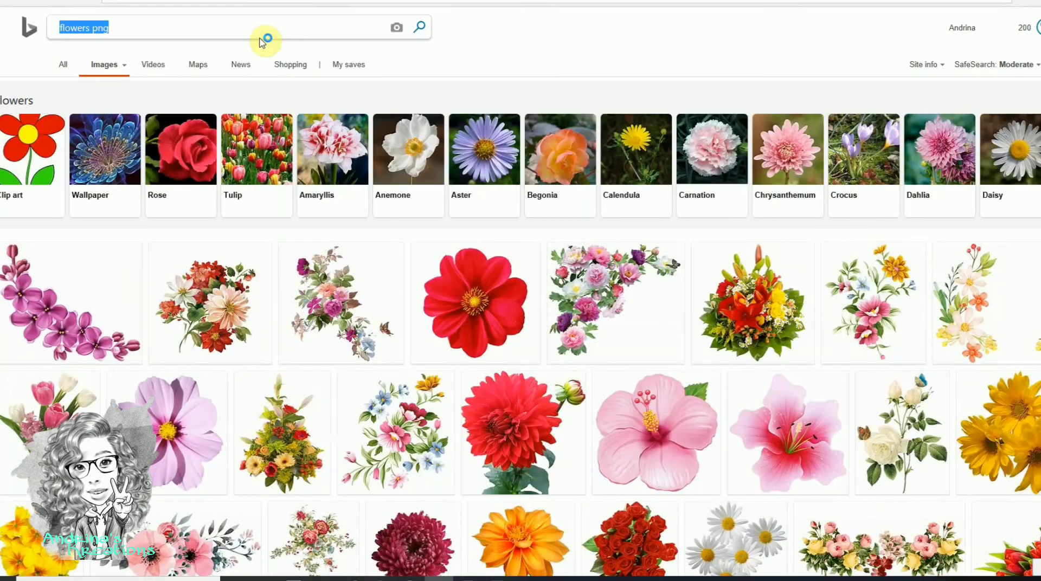
Search 'frames and border png' and open the 5714 × 8000 gold ornate frame enlarged.
type("frames ")
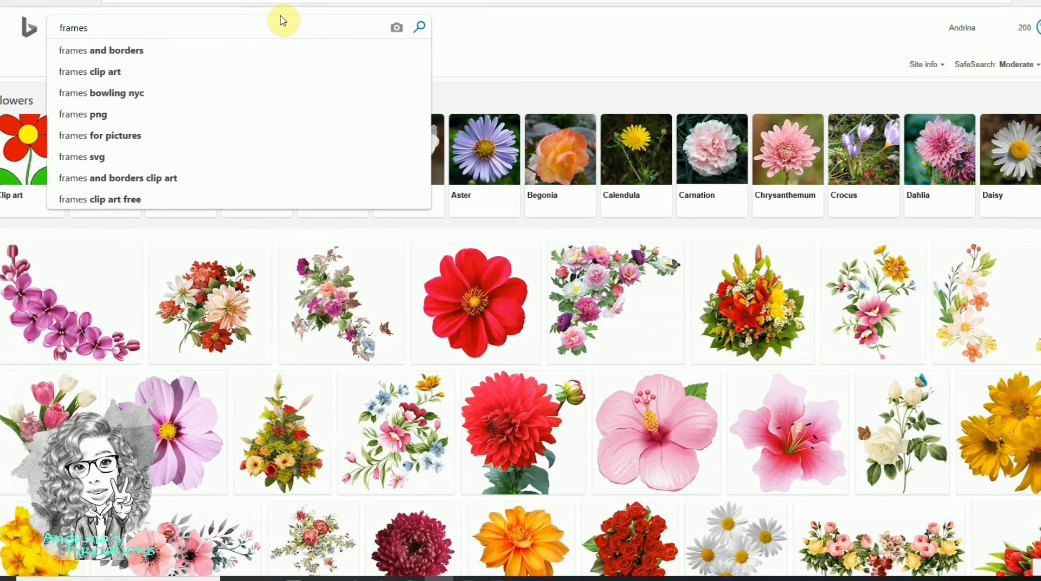
type("a")
type("nd bo")
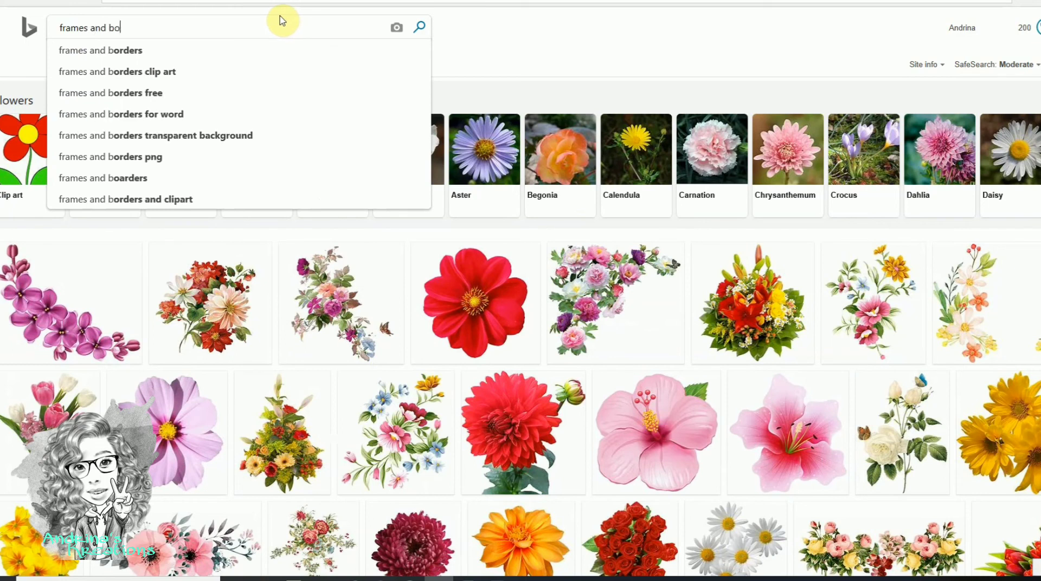
type("rder png")
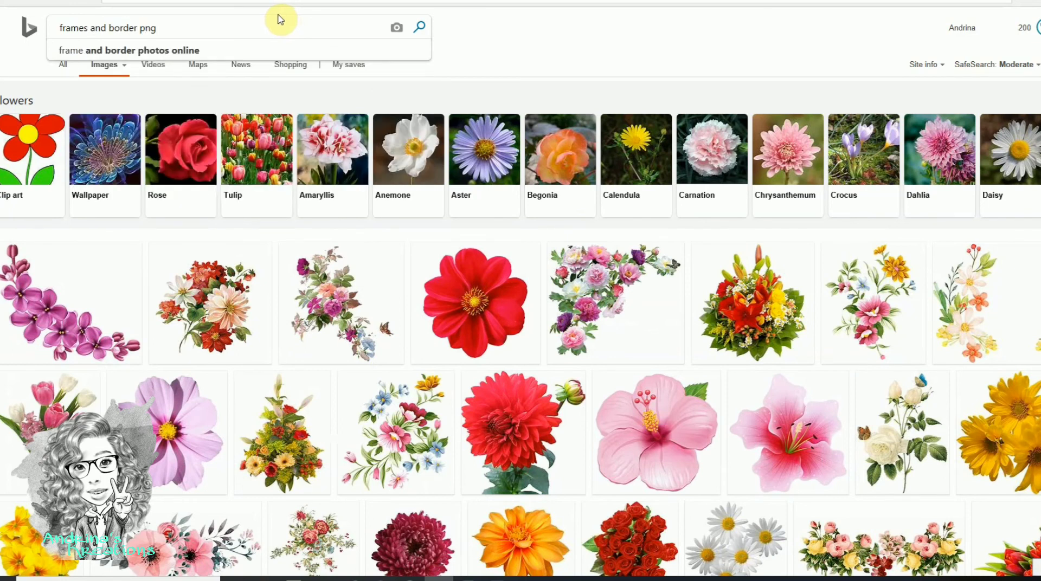
key("Return")
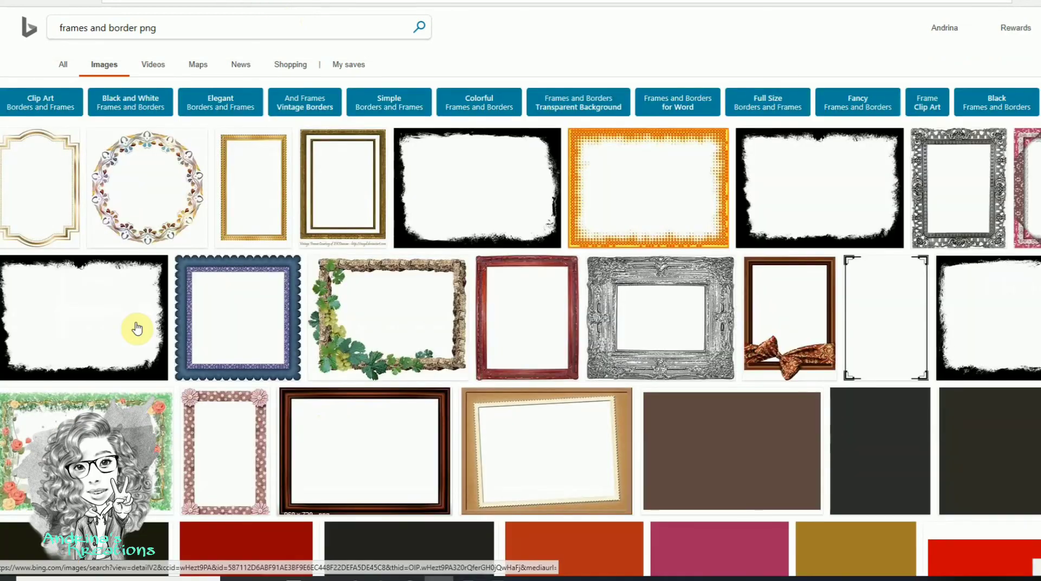
left_click(78, 297)
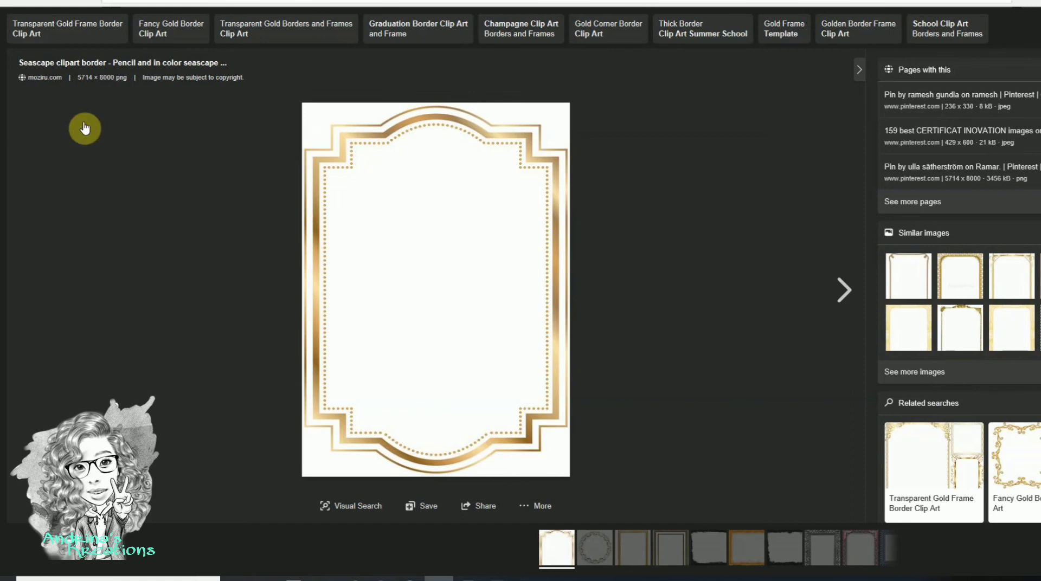
Try the 'Transparent Gold Frame Border Clip Art' suggestion, then browse 'Pink Frames Transparent Border' results.
left_click(83, 33)
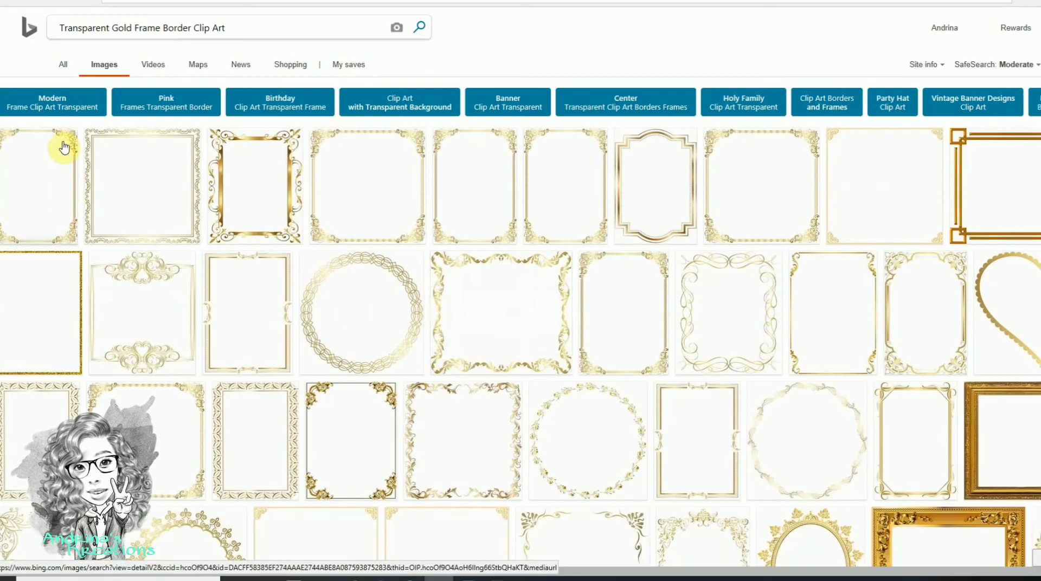
left_click(66, 144)
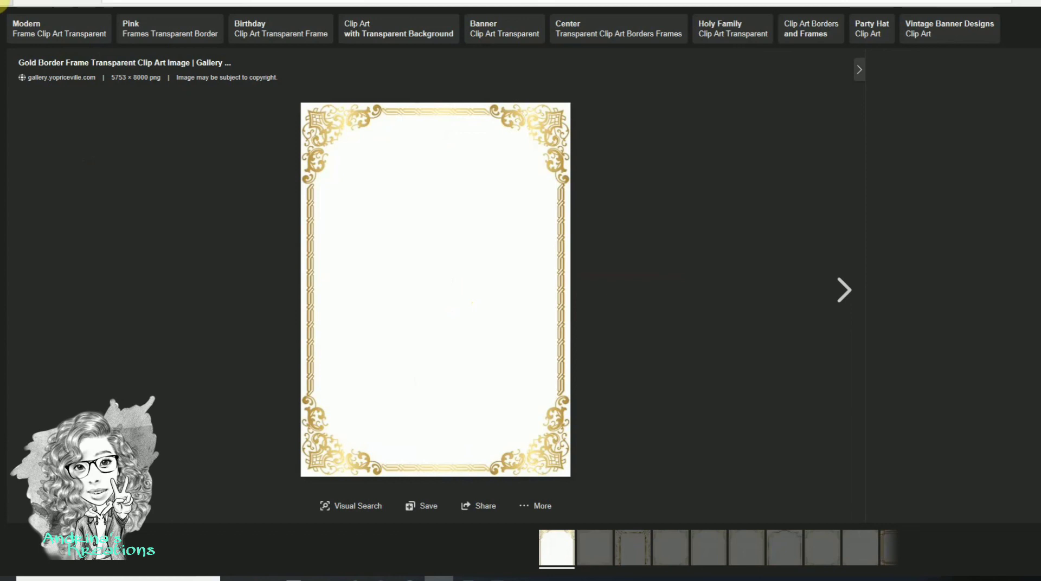
left_click(166, 34)
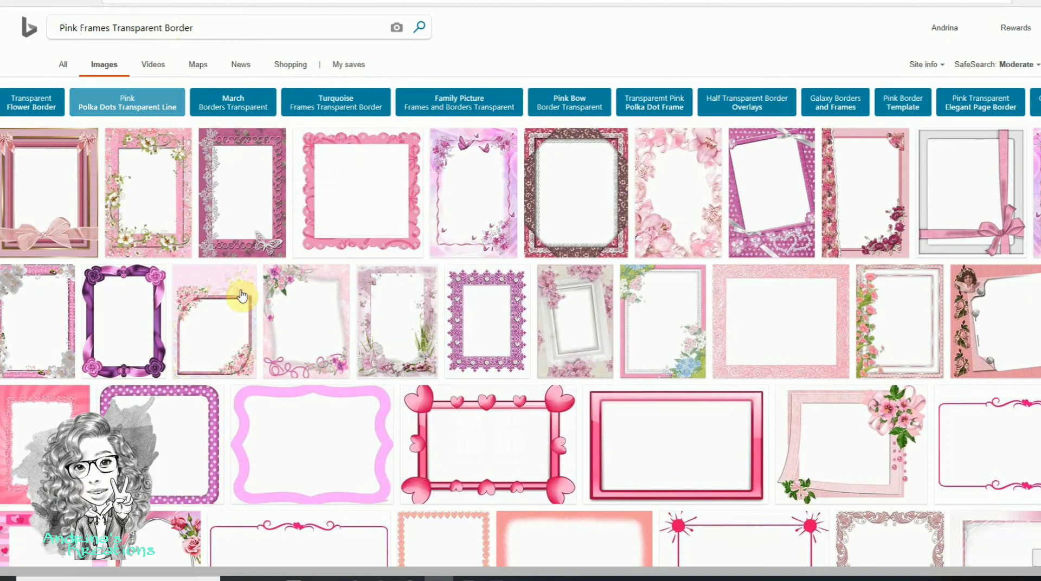
mouse_move(574, 486)
scroll(700, 409, "down", 8)
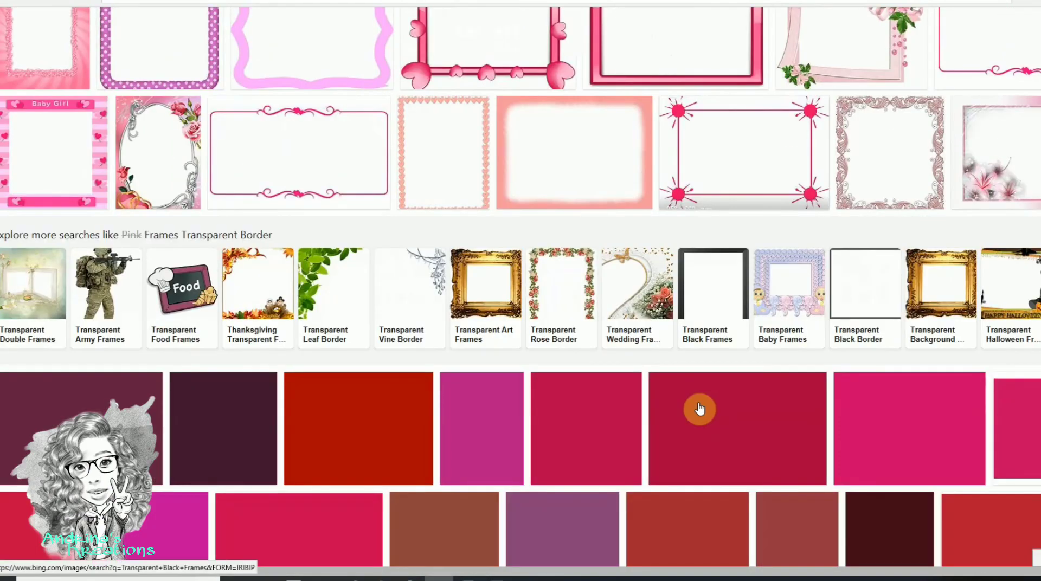
scroll(612, 313, "up", 5)
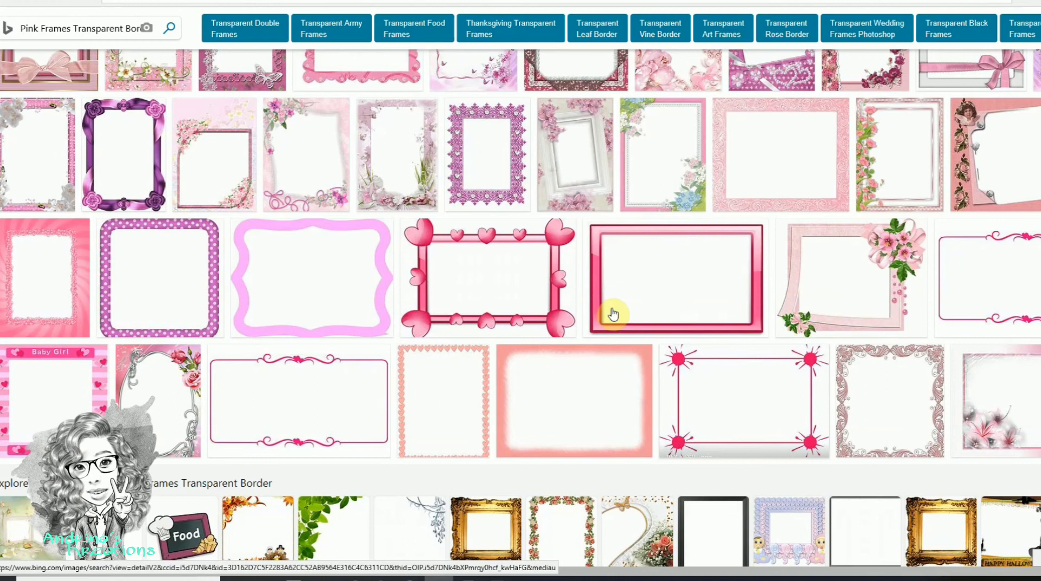
scroll(613, 313, "up", 3)
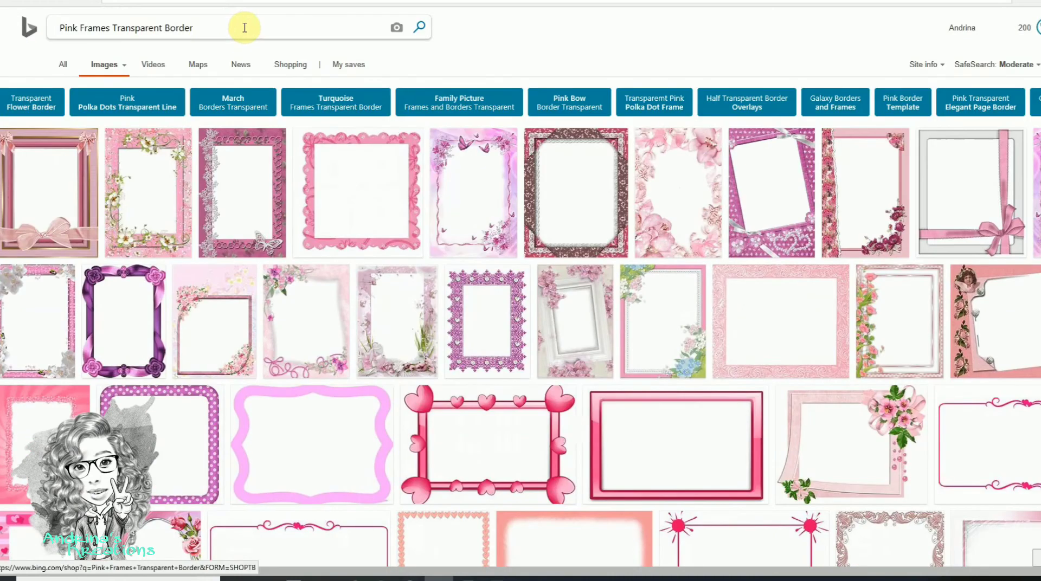
left_click_drag(245, 28, 52, 29)
Search Bing Images for 'border png' and browse the plain, gold and ornate frame results.
type("border pn")
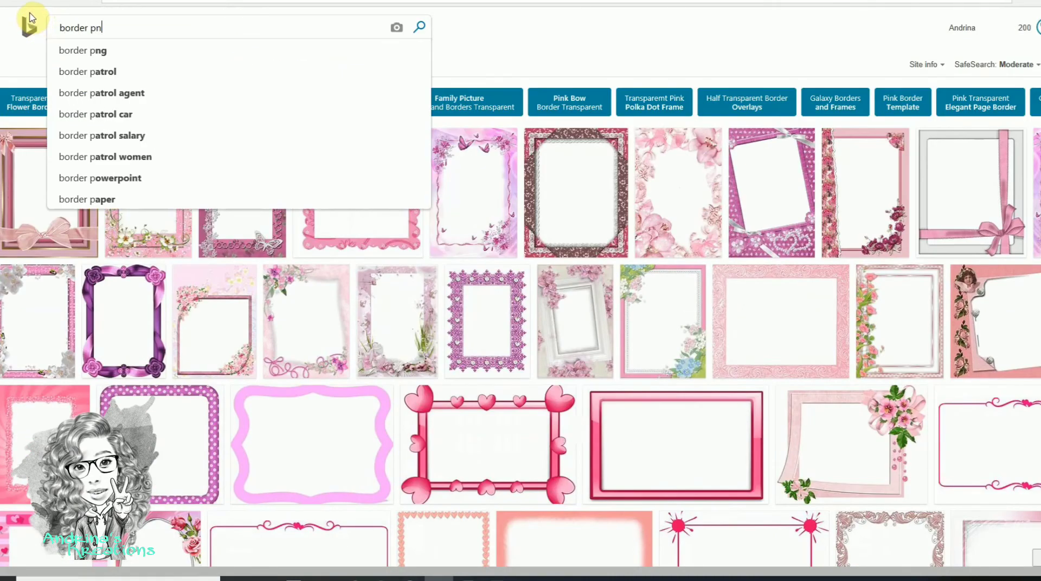
type("g")
key("Return")
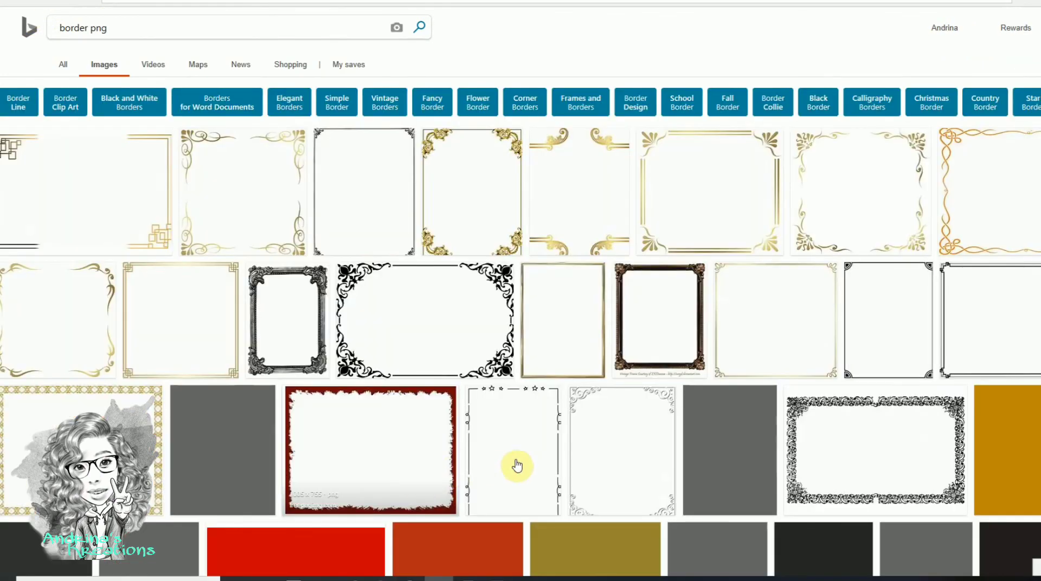
scroll(605, 423, "down", 1)
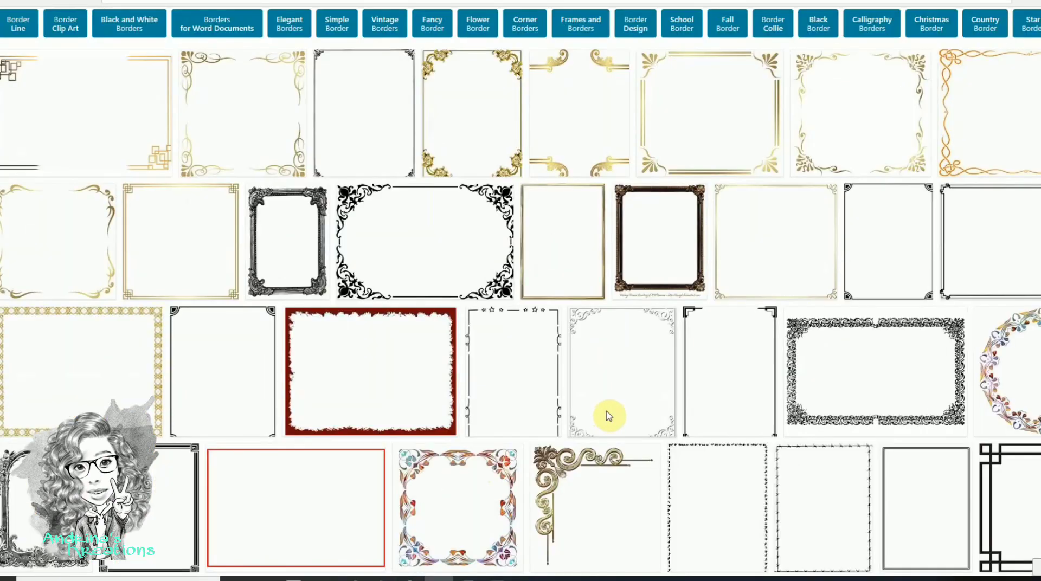
scroll(607, 418, "down", 2)
scroll(608, 418, "down", 2)
scroll(608, 418, "down", 2)
scroll(610, 417, "down", 3)
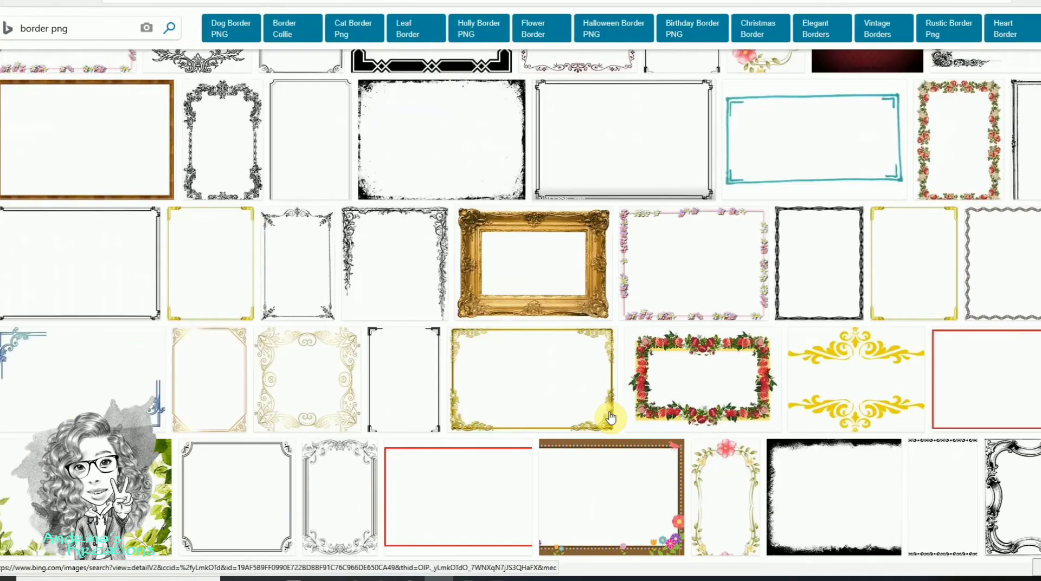
scroll(610, 418, "down", 3)
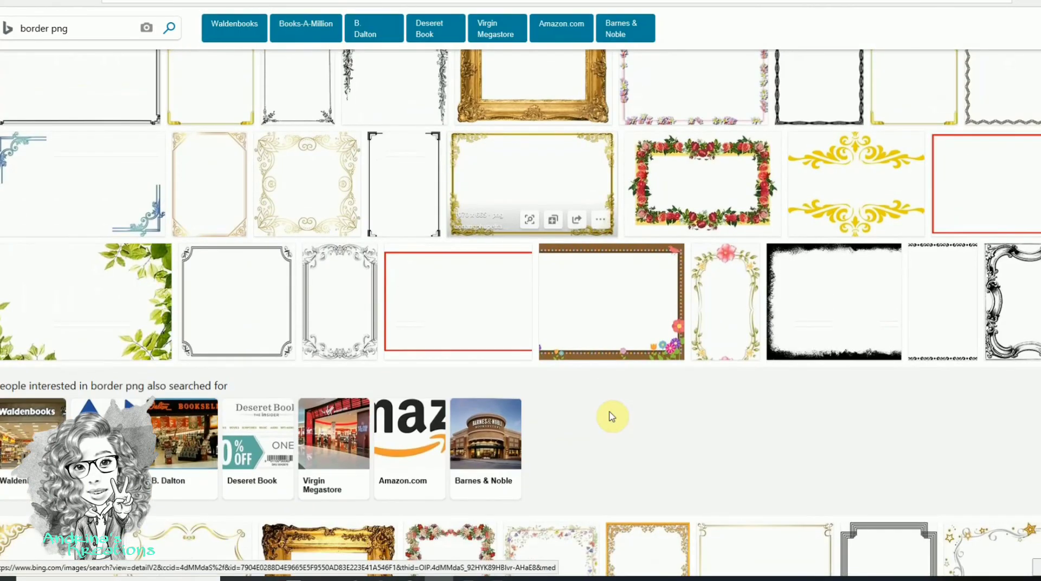
scroll(611, 416, "down", 8)
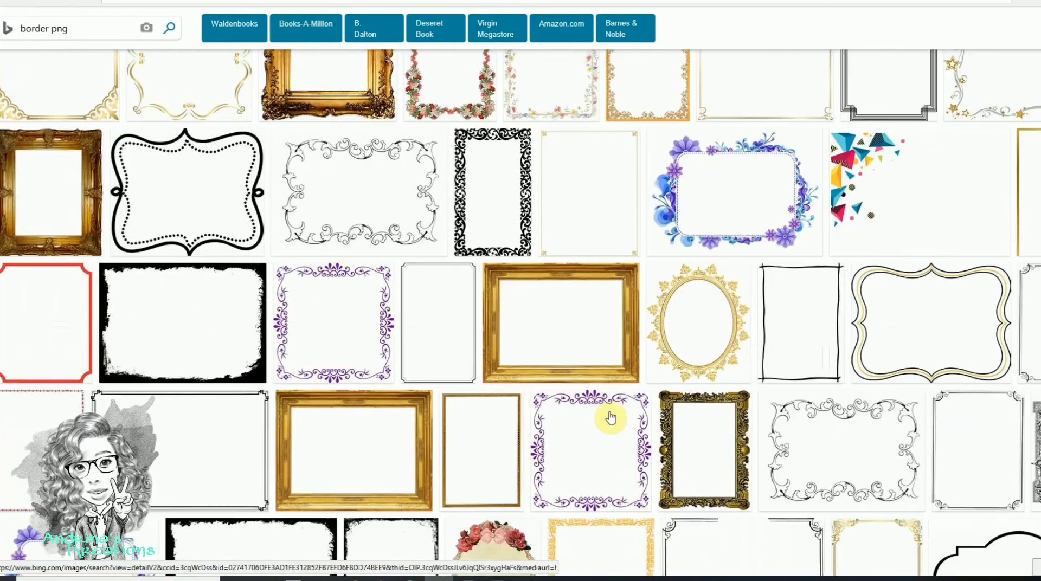
scroll(610, 418, "down", 3)
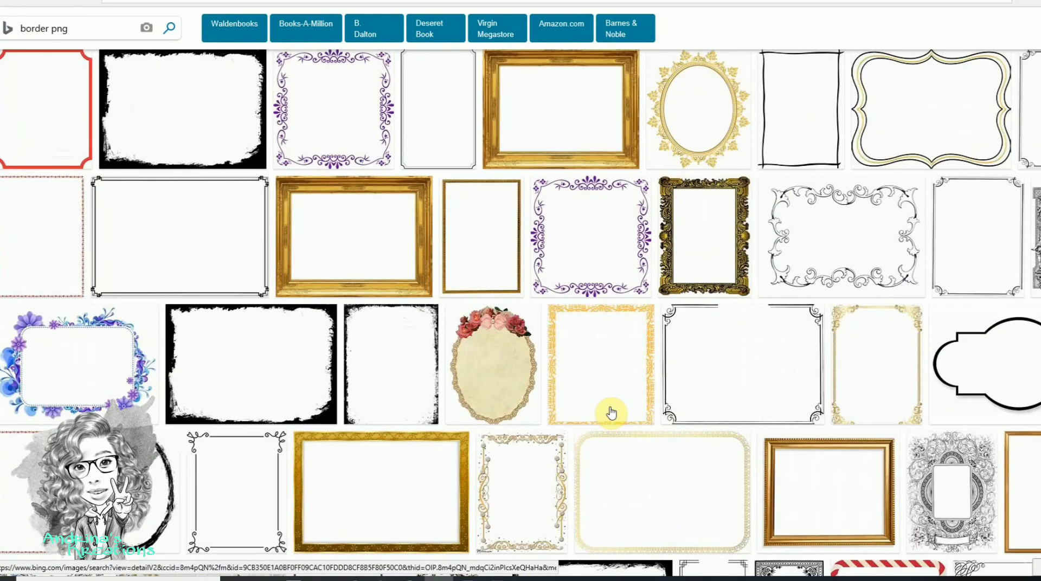
scroll(610, 413, "up", 15)
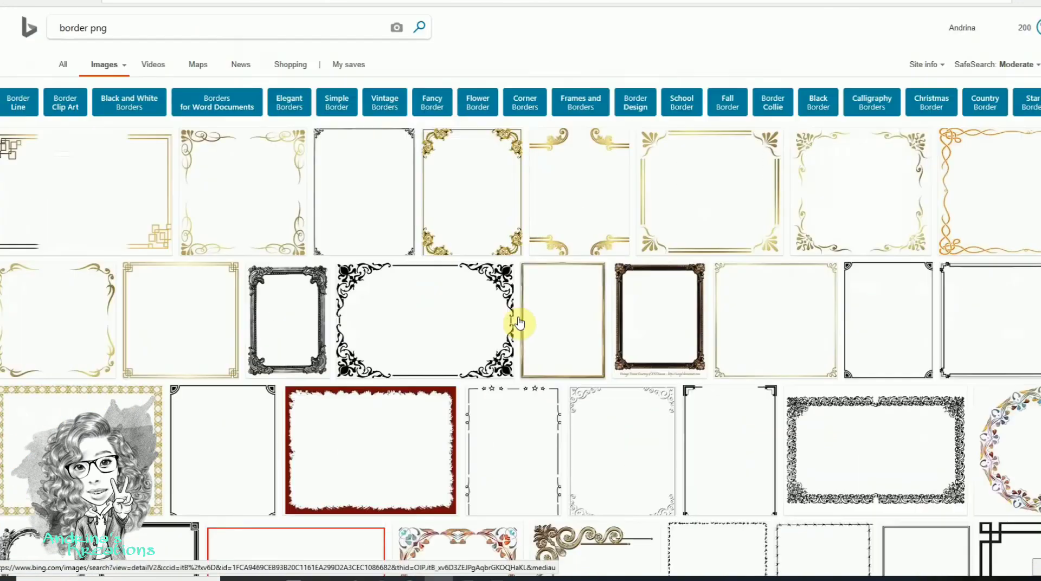
left_click_drag(128, 28, 54, 28)
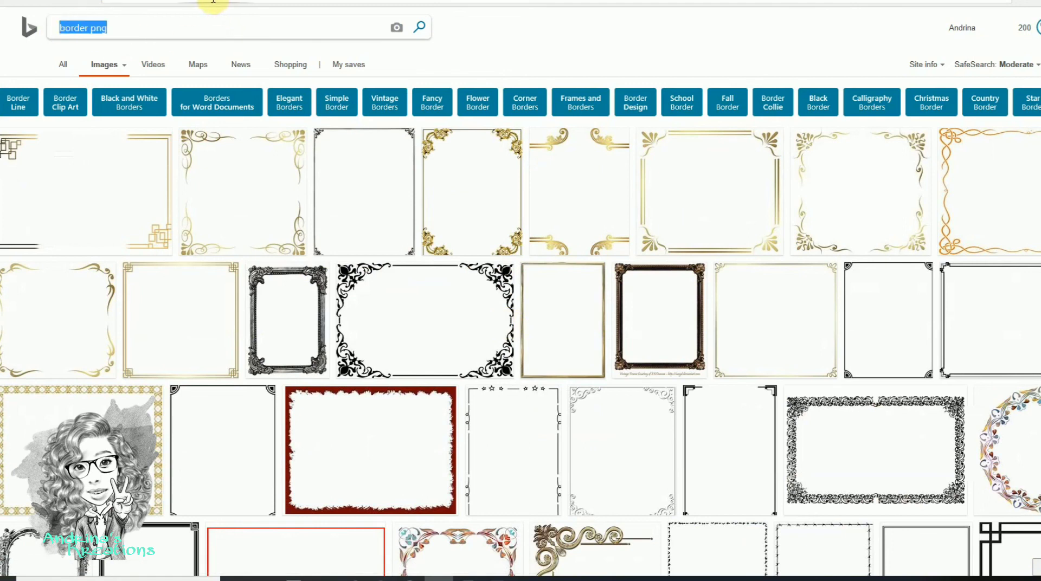